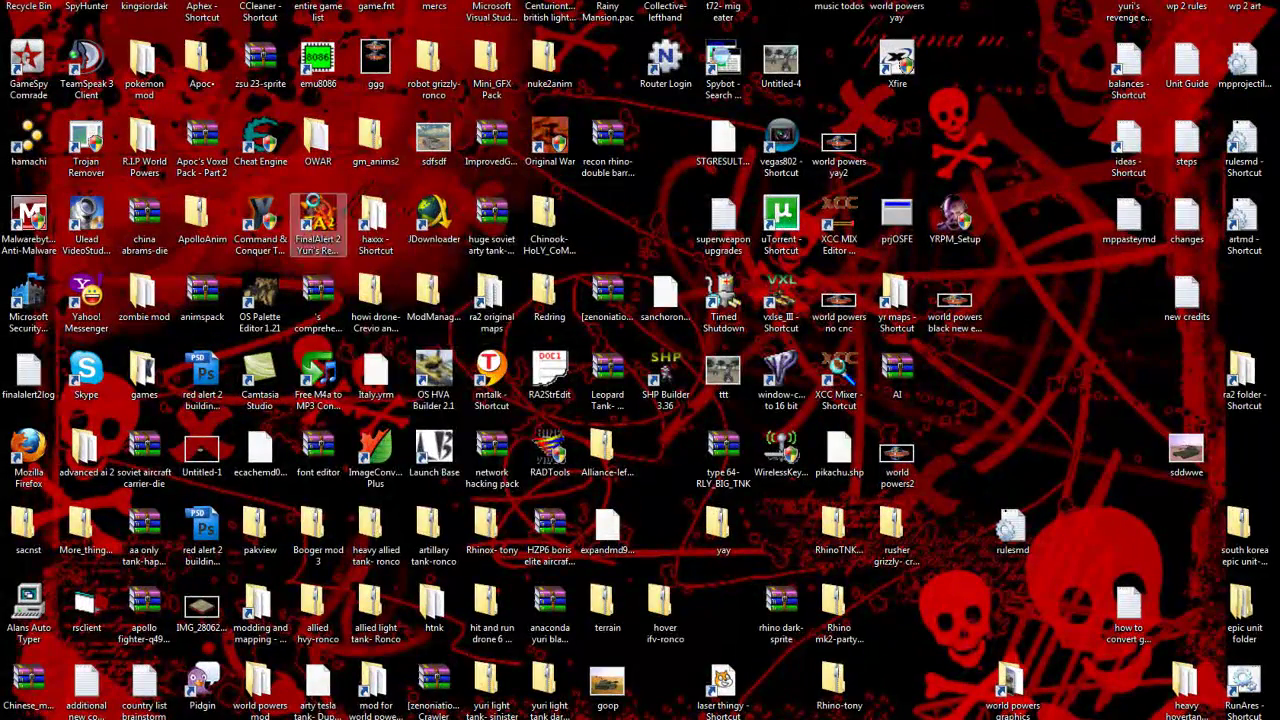
Launch FinalAlert 2 Yuri's Revenge as administrator and create a new 50 by 50 TEMPERATE map with starting height 0
right_click(348, 221)
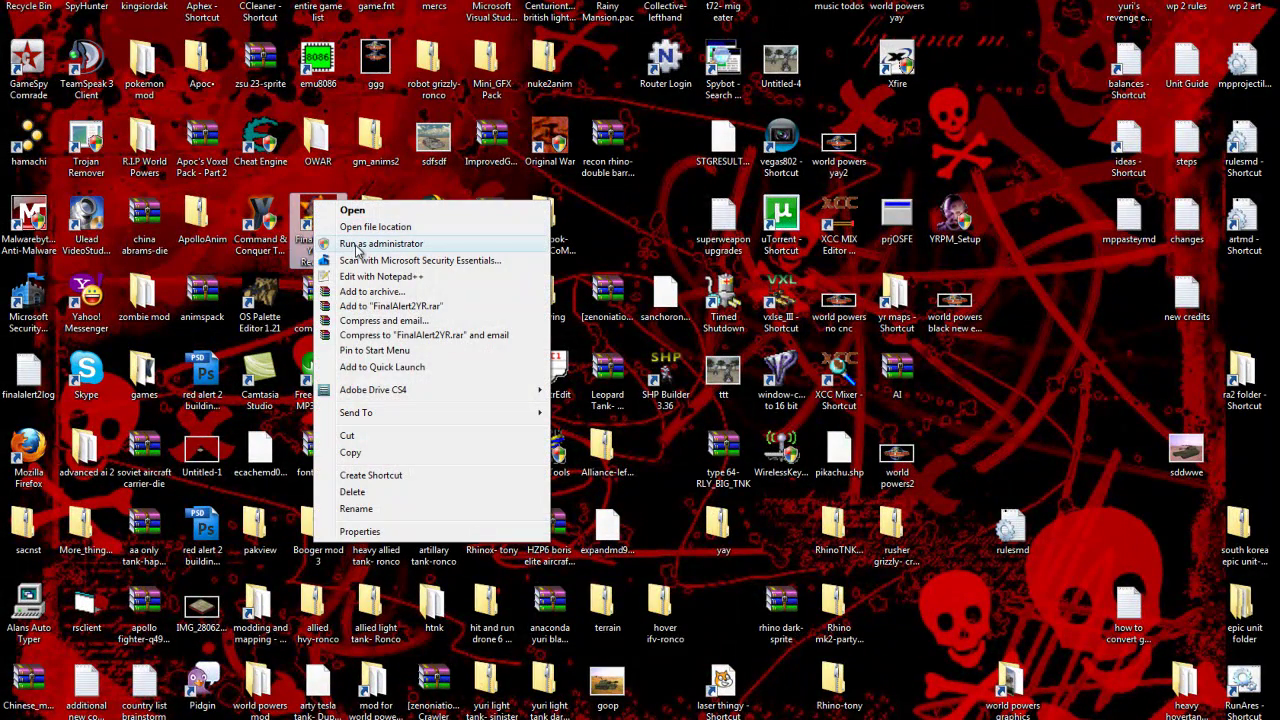
left_click(307, 217)
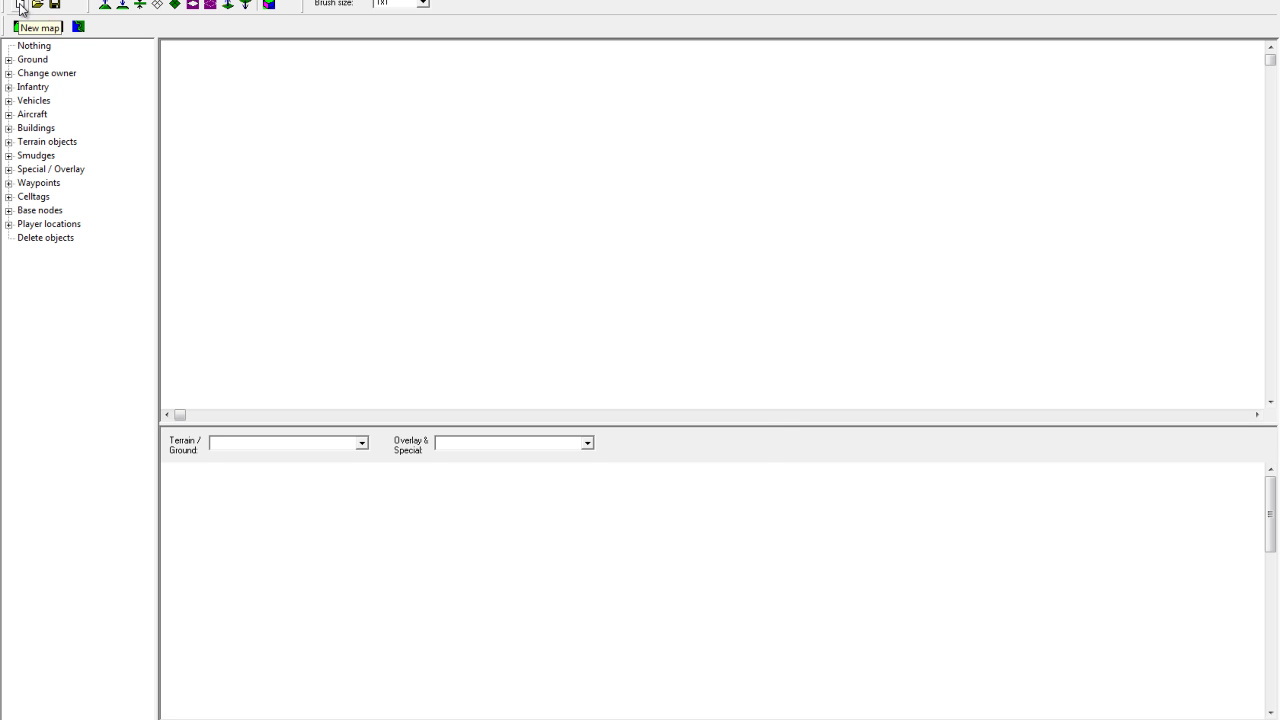
left_click(29, 5)
left_click(728, 418)
left_click(728, 418)
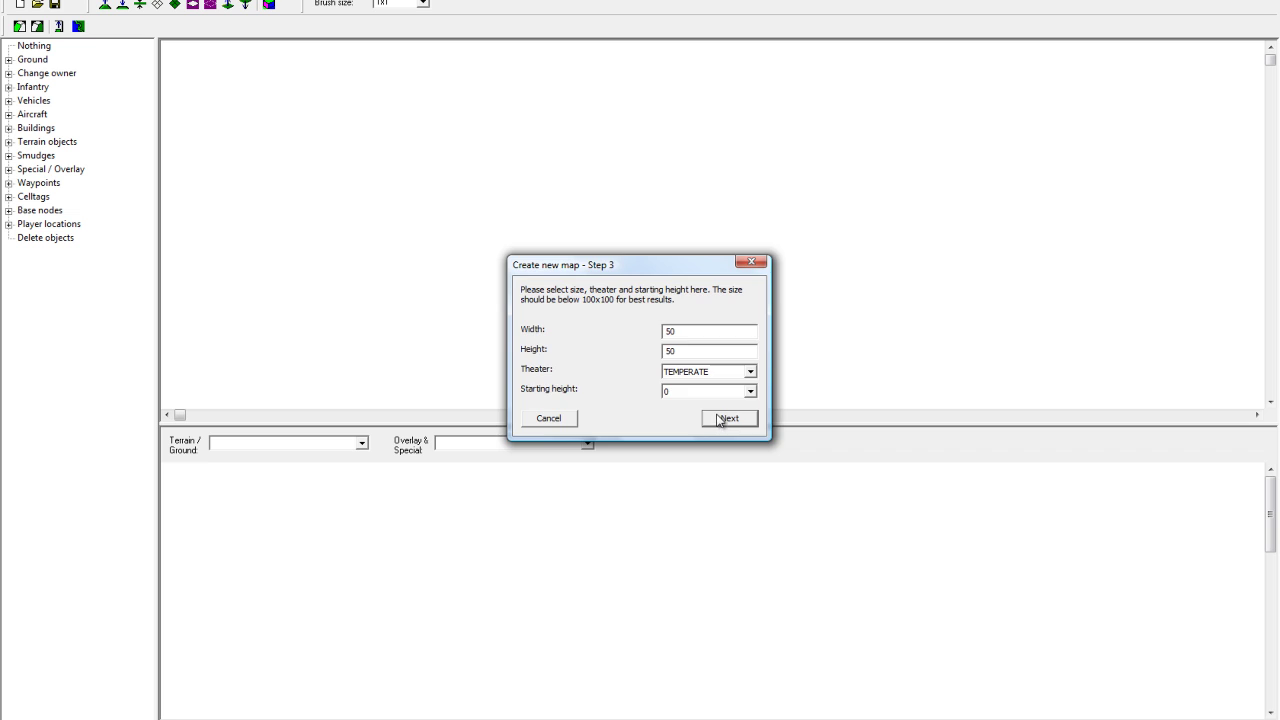
left_click(719, 420)
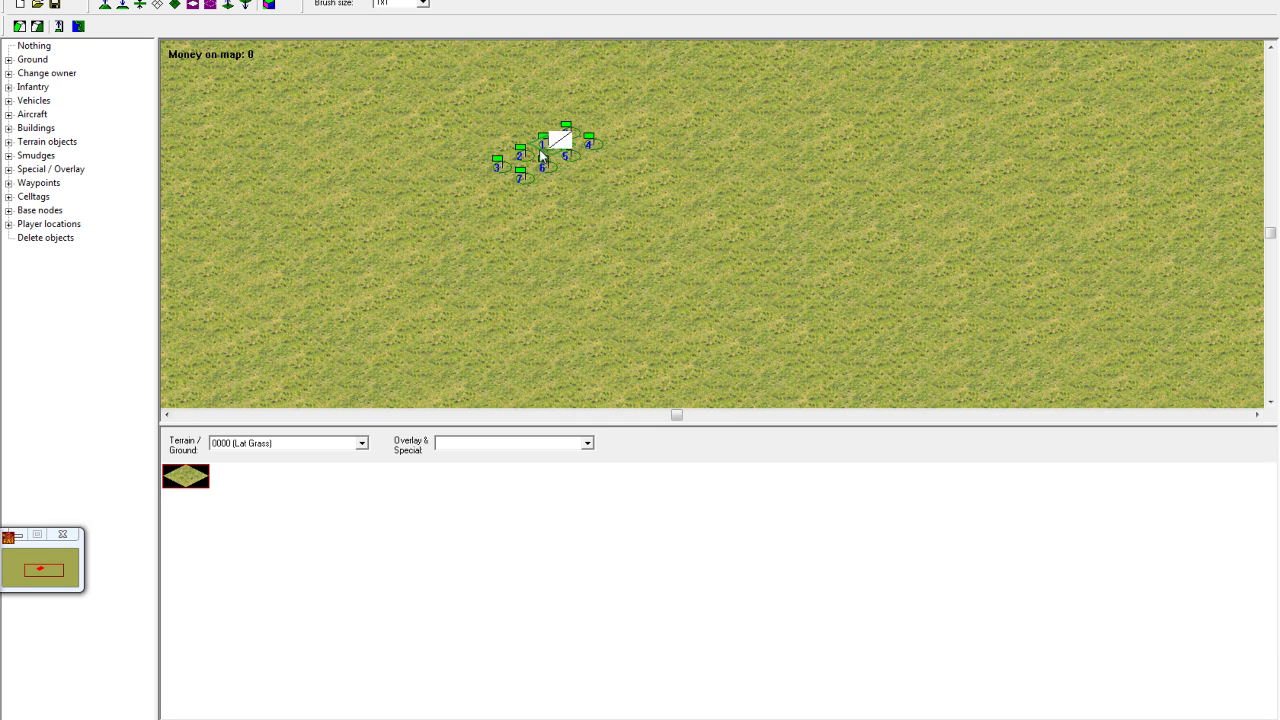
right_click_drag(475, 189, 707, 173)
right_click_drag(723, 266, 771, 277)
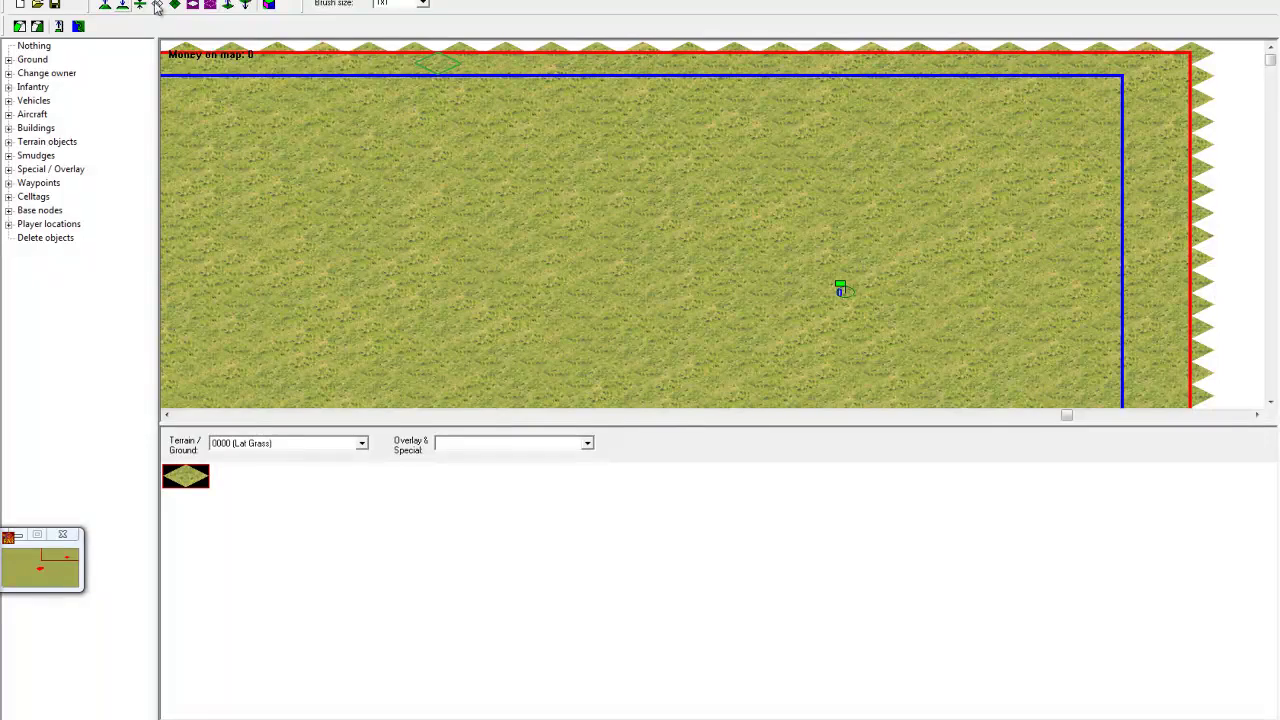
Switch the map editor's Beginner mode on and back off
left_click(194, 0)
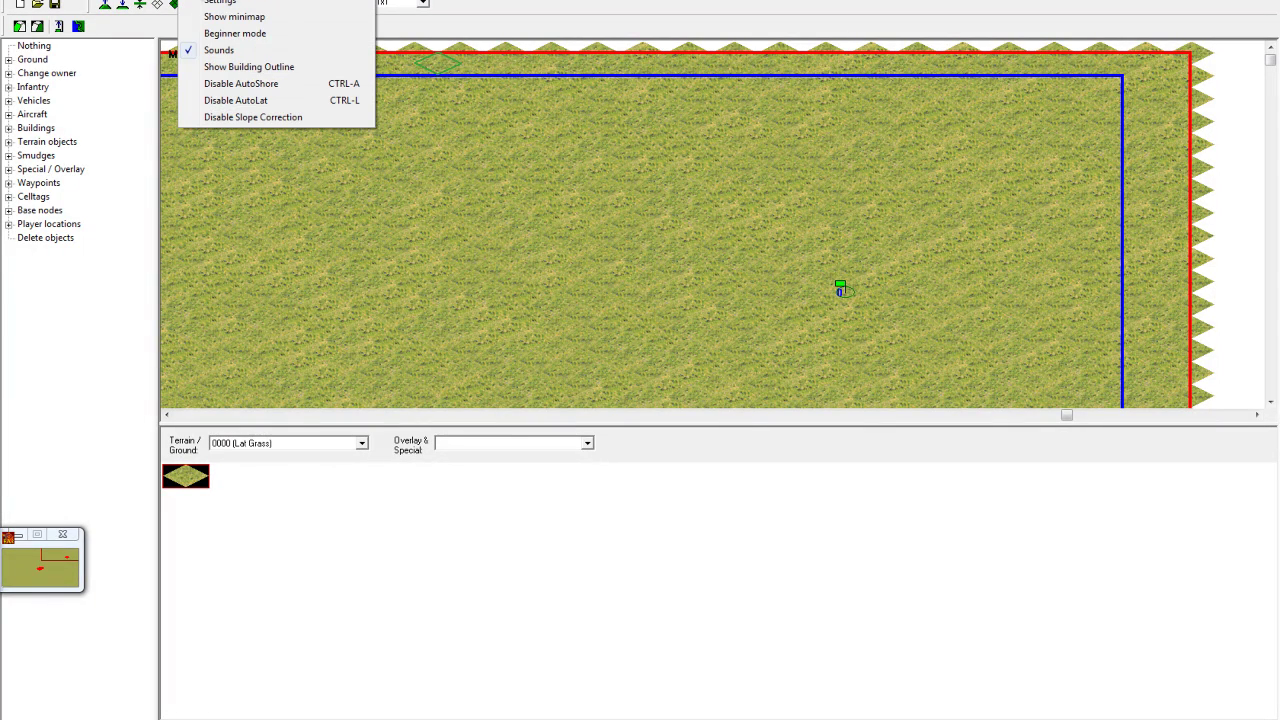
left_click(215, 34)
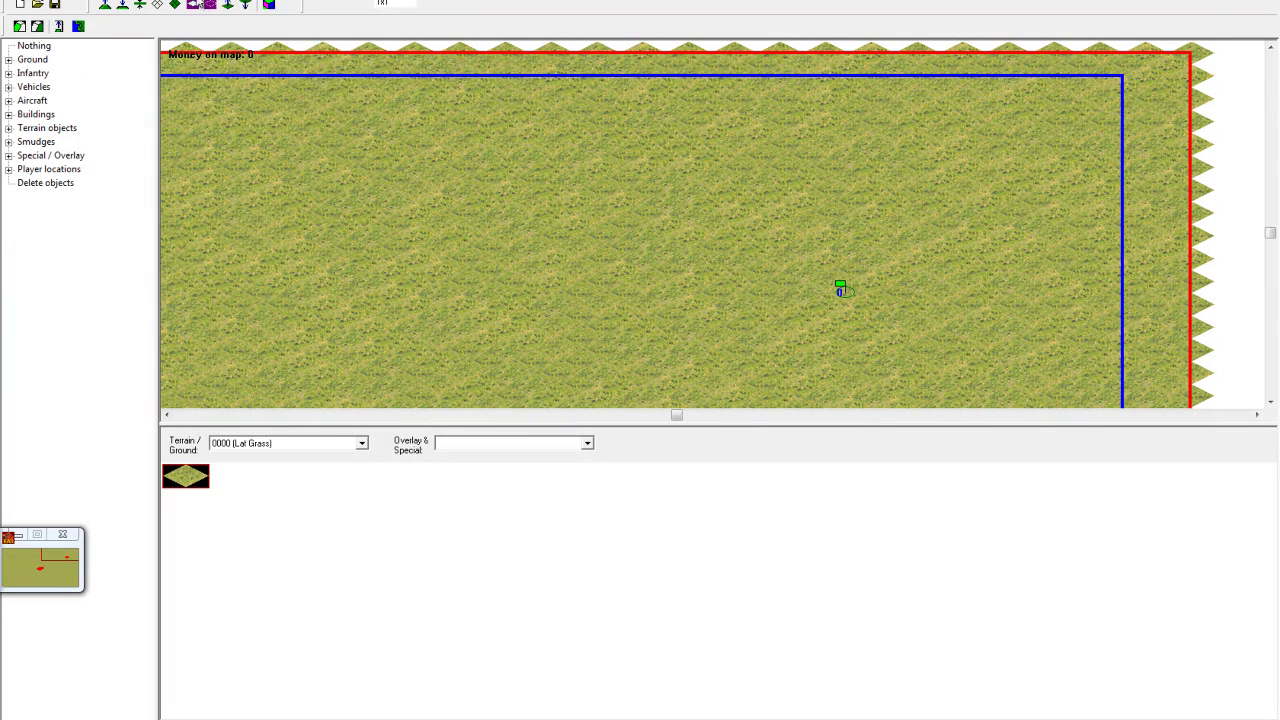
left_click(211, 4)
left_click(215, 34)
Open the map's INI editor and add a new section named SHK
left_click(211, 4)
left_click(114, 4)
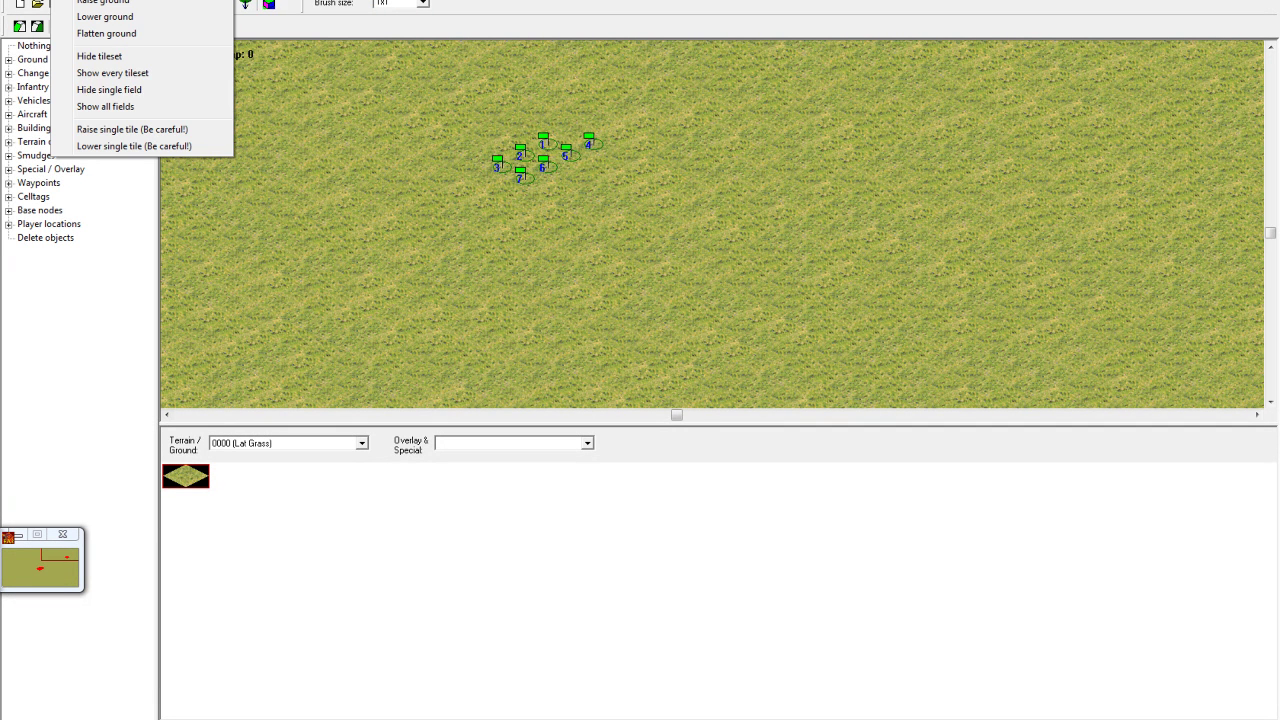
mouse_move(38, 1)
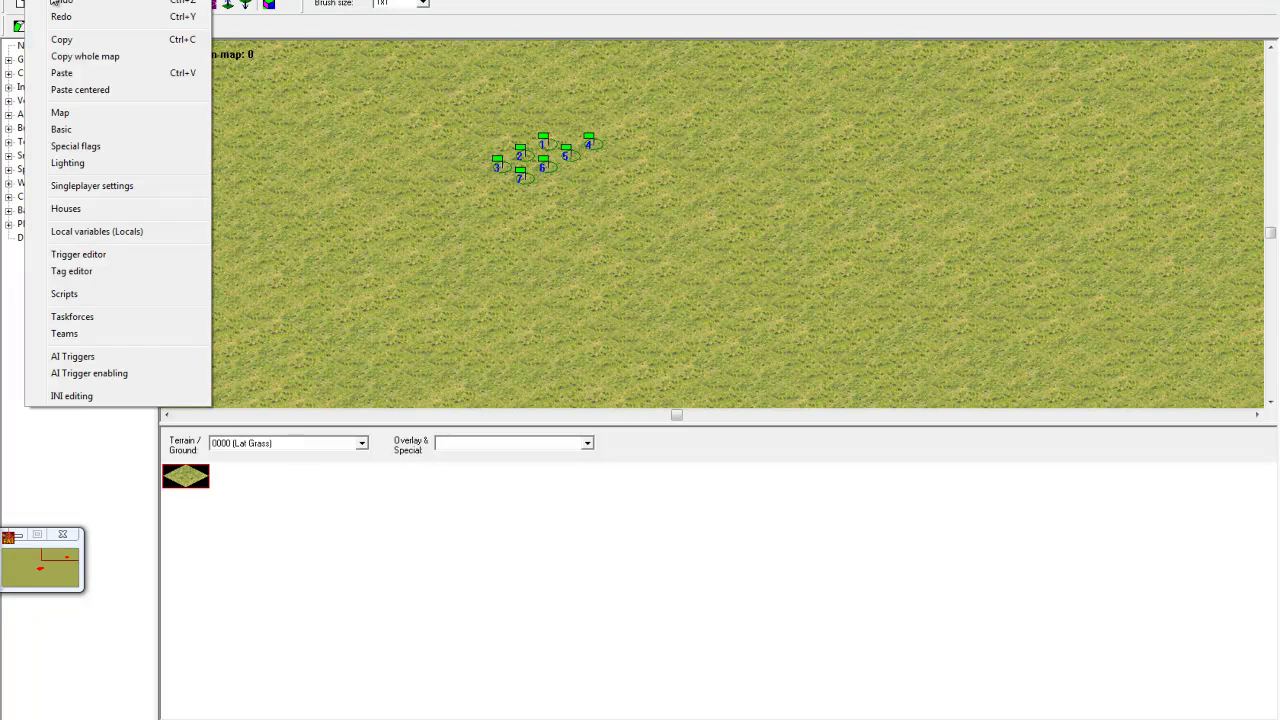
left_click(108, 400)
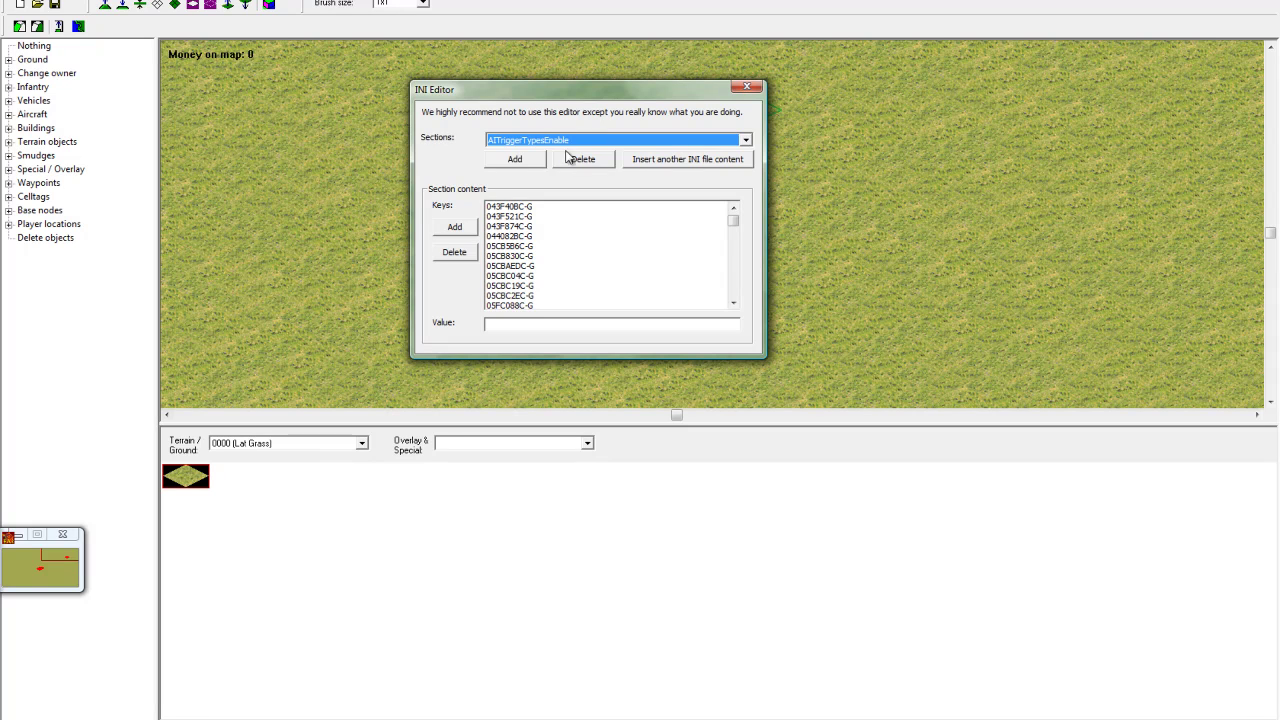
left_click(513, 161)
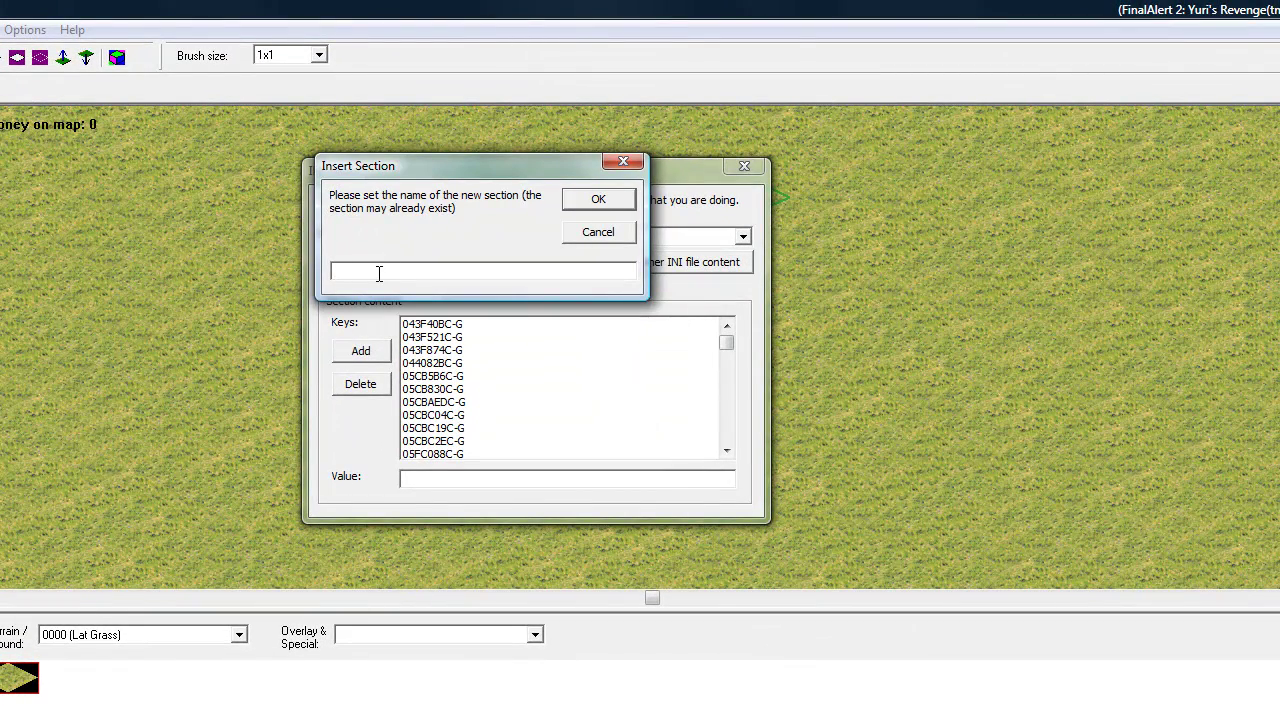
type("SHK")
left_click(598, 201)
Select the SHK section in the INI editor's list of sections
left_click(744, 241)
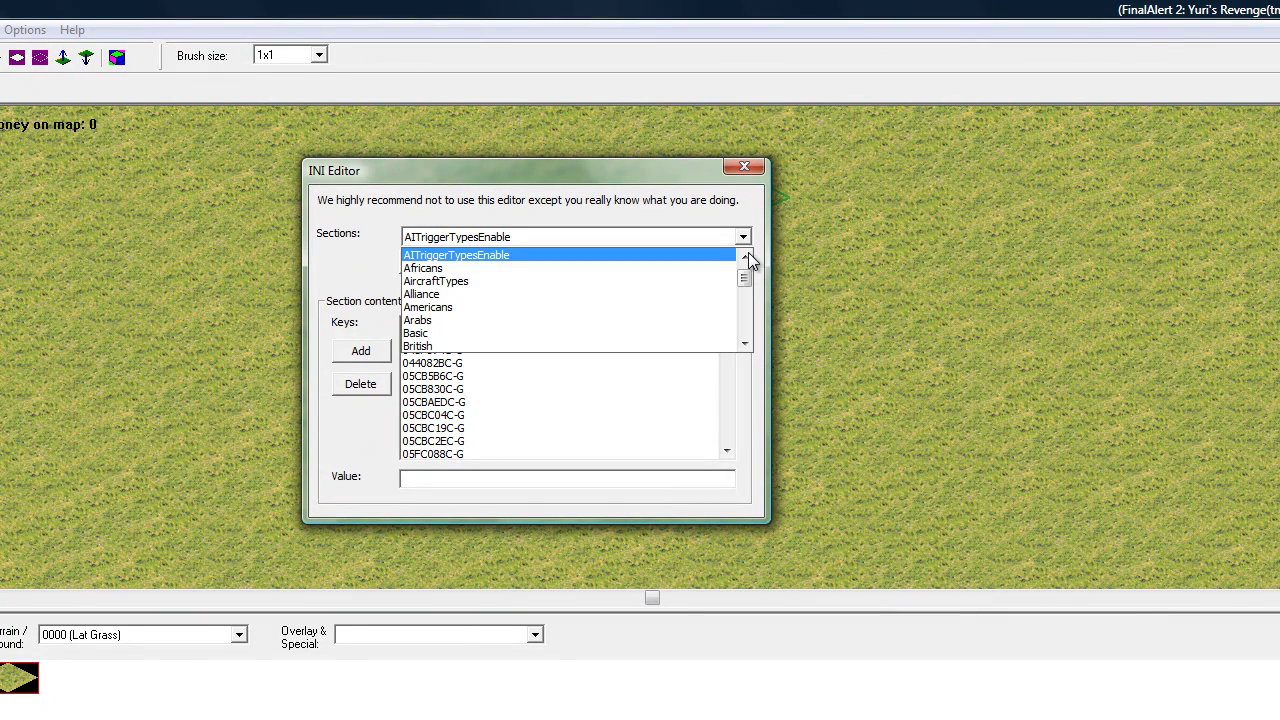
left_click_drag(746, 282, 750, 318)
left_click(752, 236)
left_click(752, 236)
left_click(628, 294)
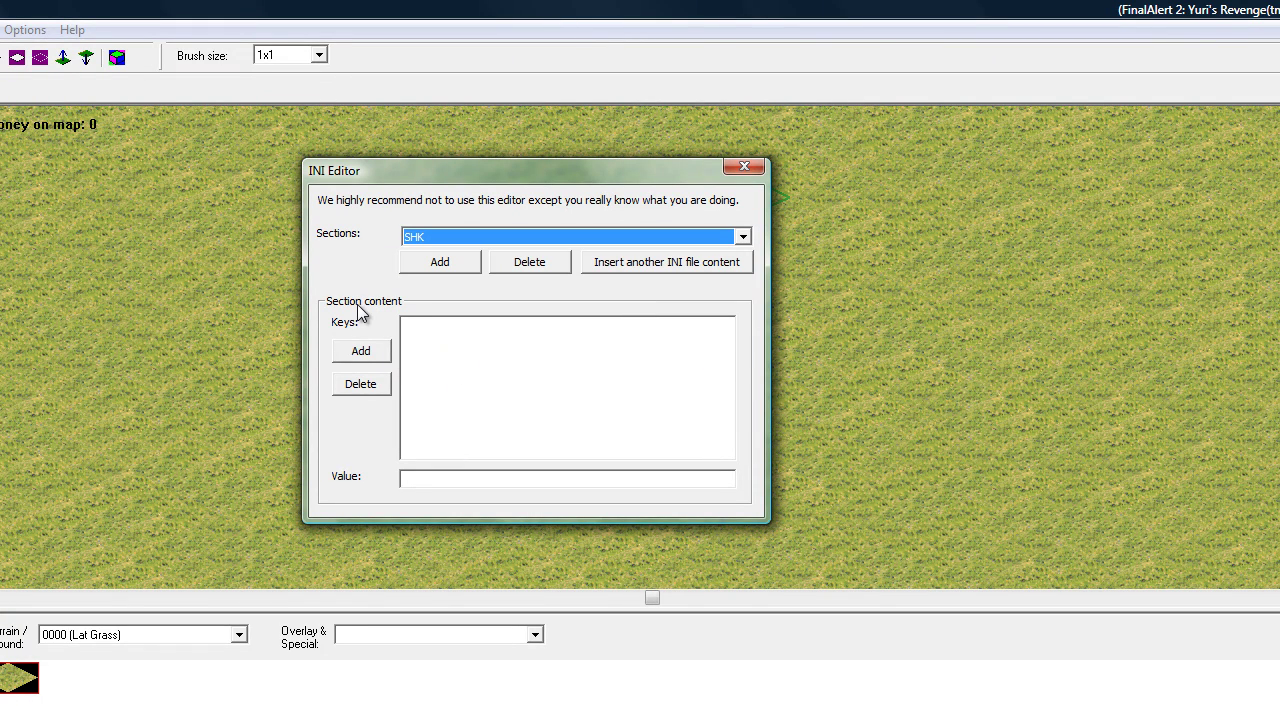
Add the key Strength=999999999 to the SHK section
left_click(463, 379)
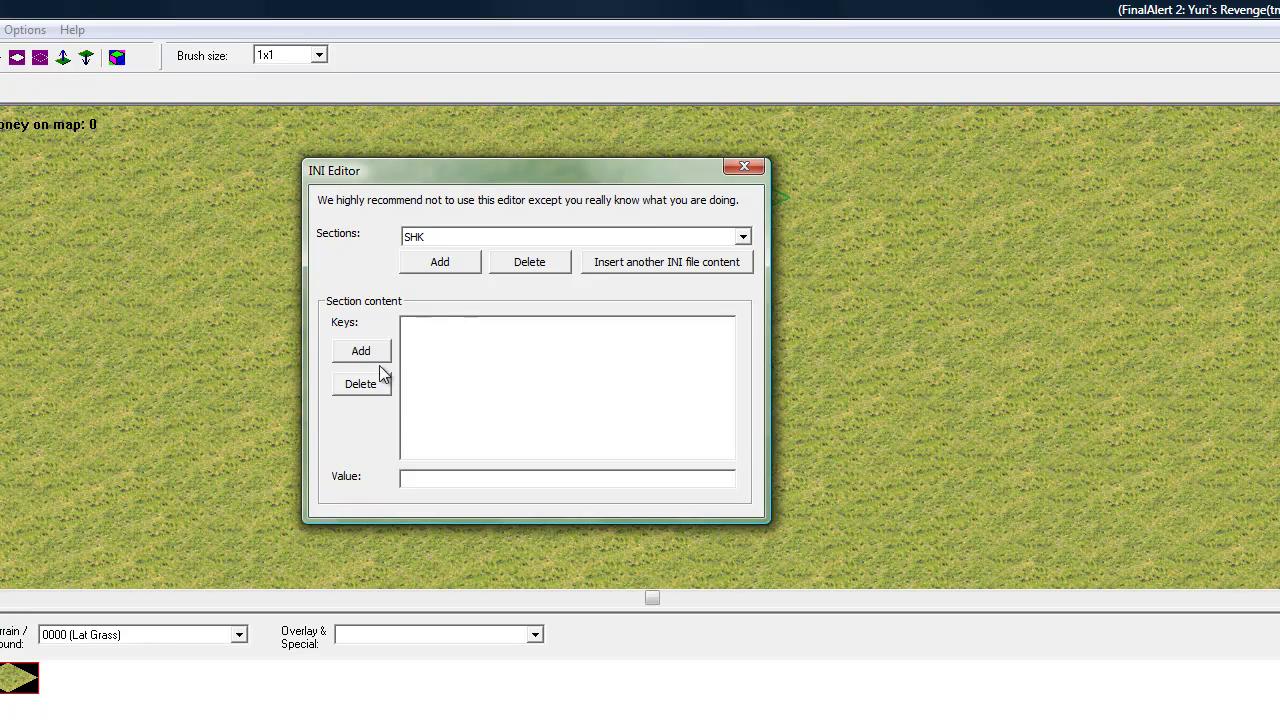
left_click(352, 352)
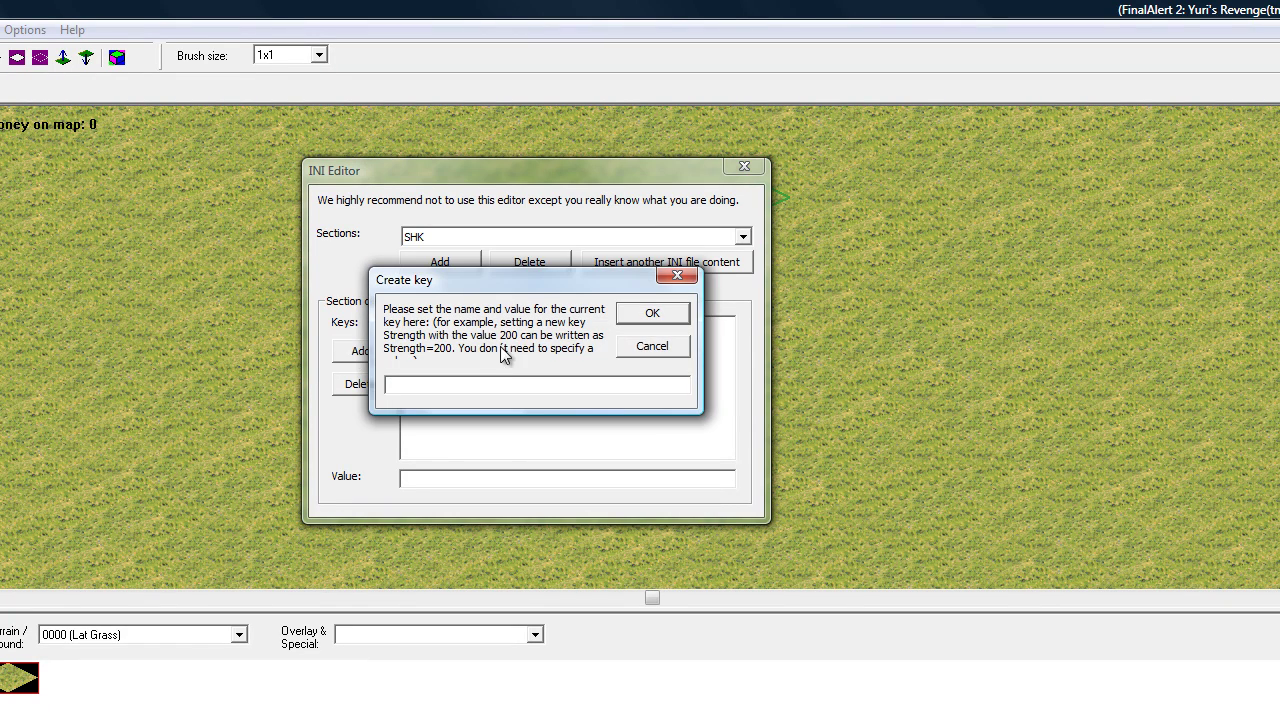
left_click_drag(517, 278, 307, 327)
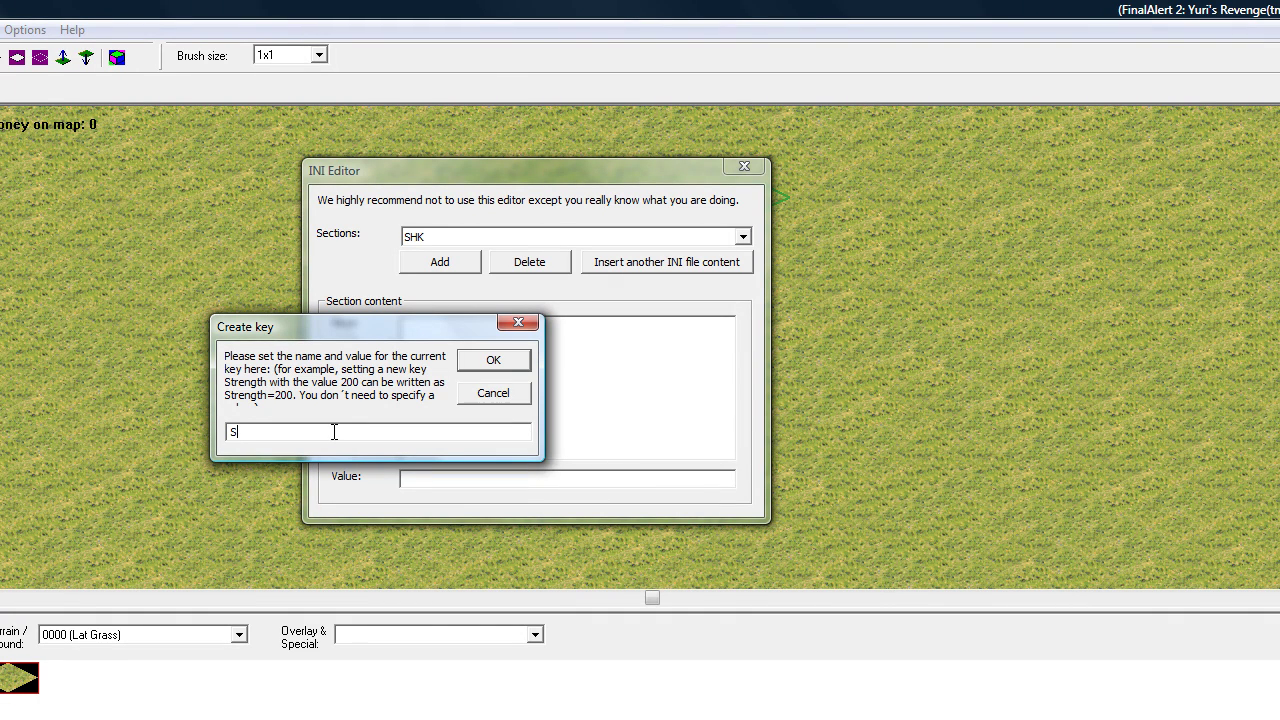
type("trength=")
type("999999999")
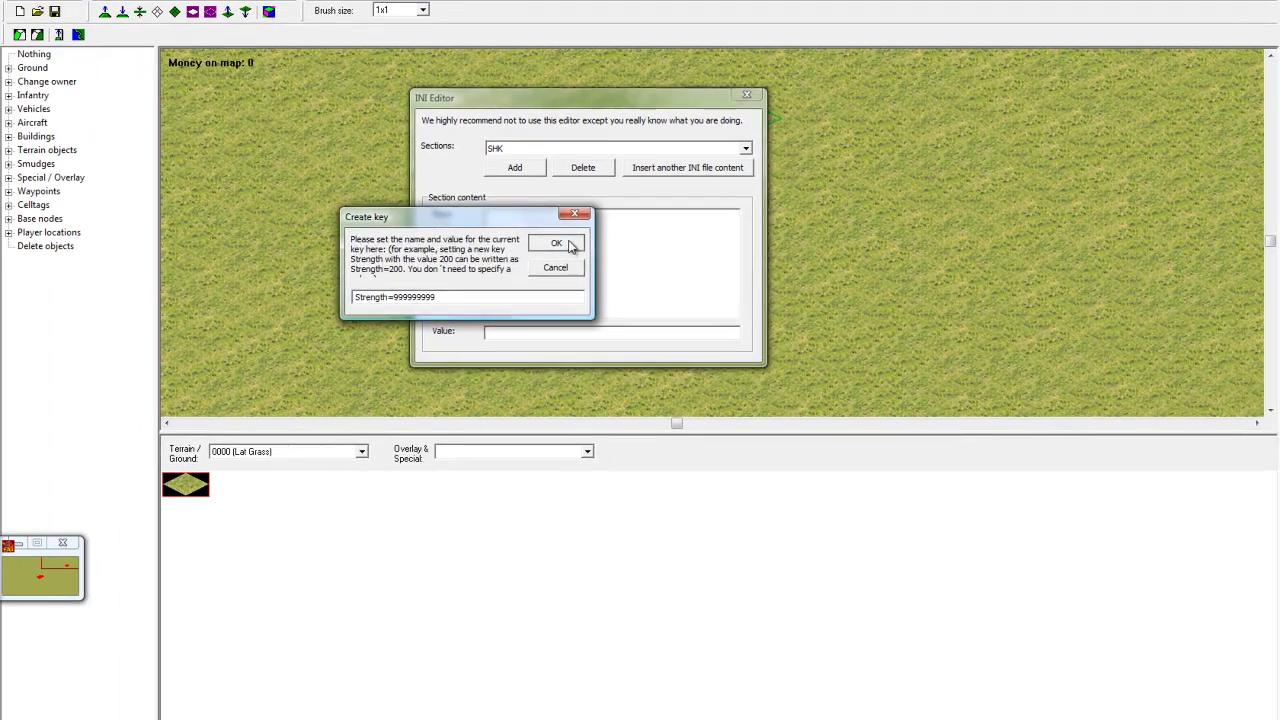
left_click(495, 356)
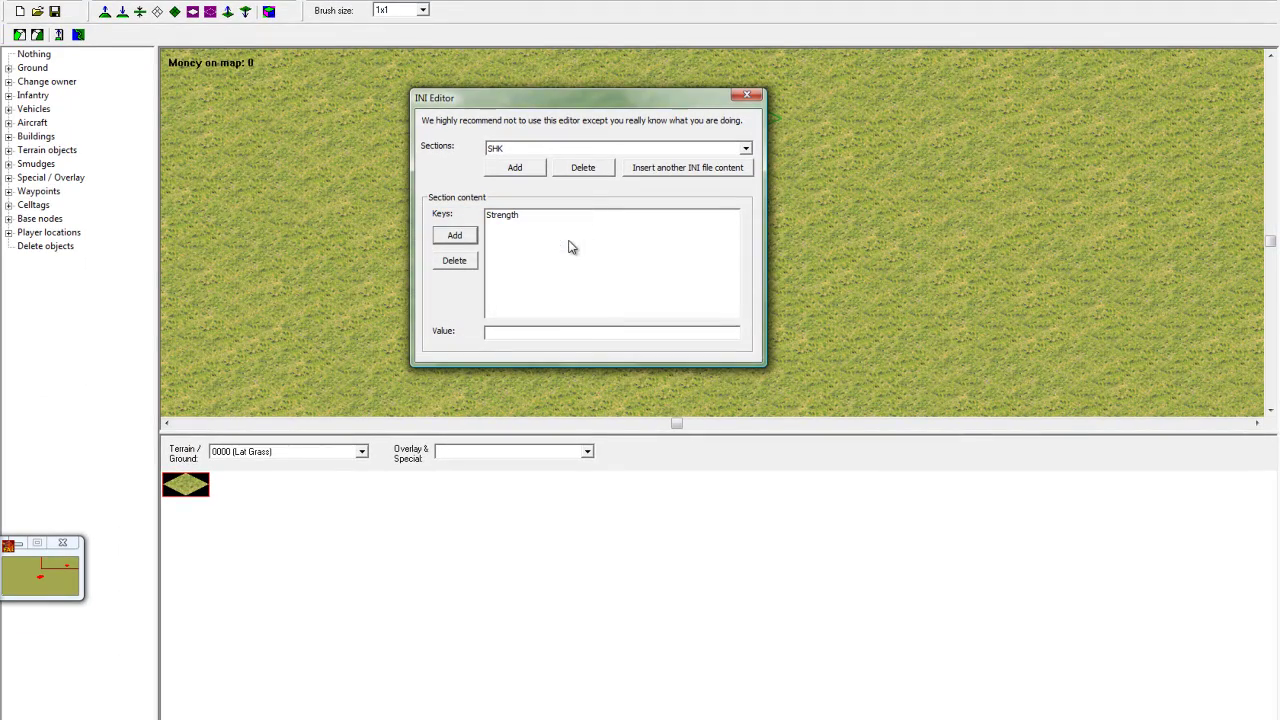
Check the Strength key's value and add the key Cost=0 to the SHK section
left_click(511, 216)
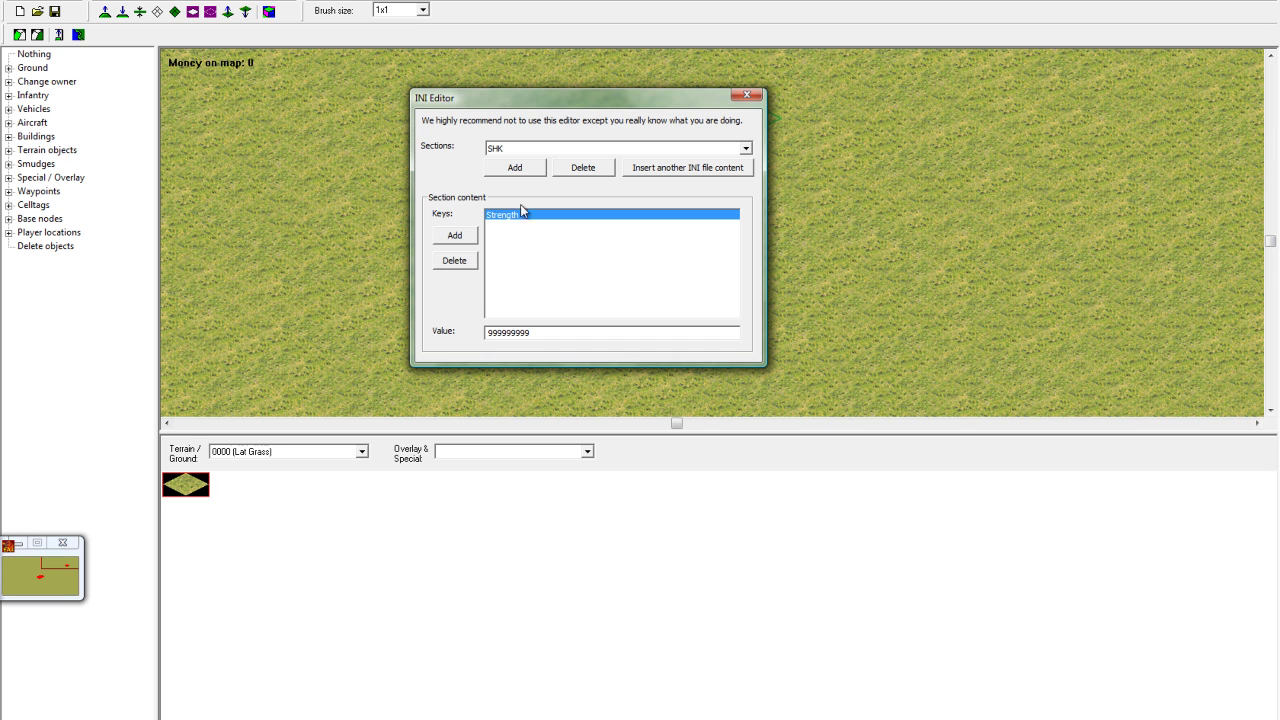
left_click(458, 236)
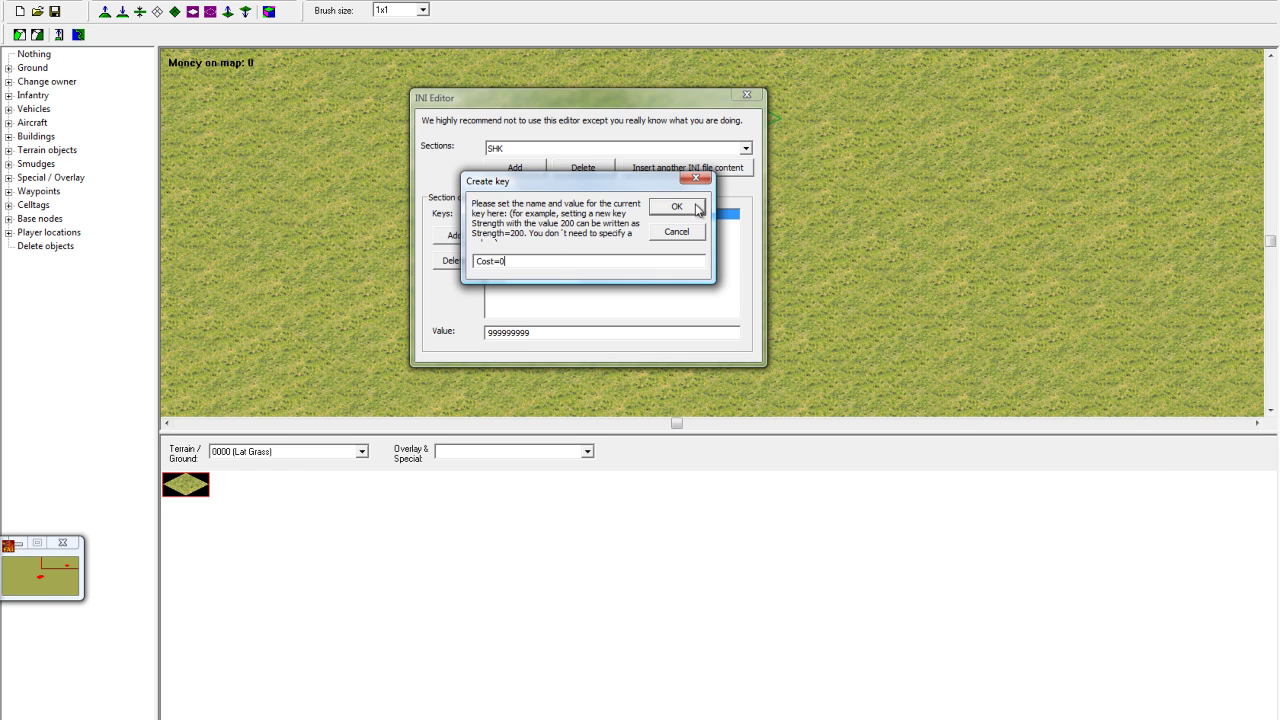
left_click(664, 211)
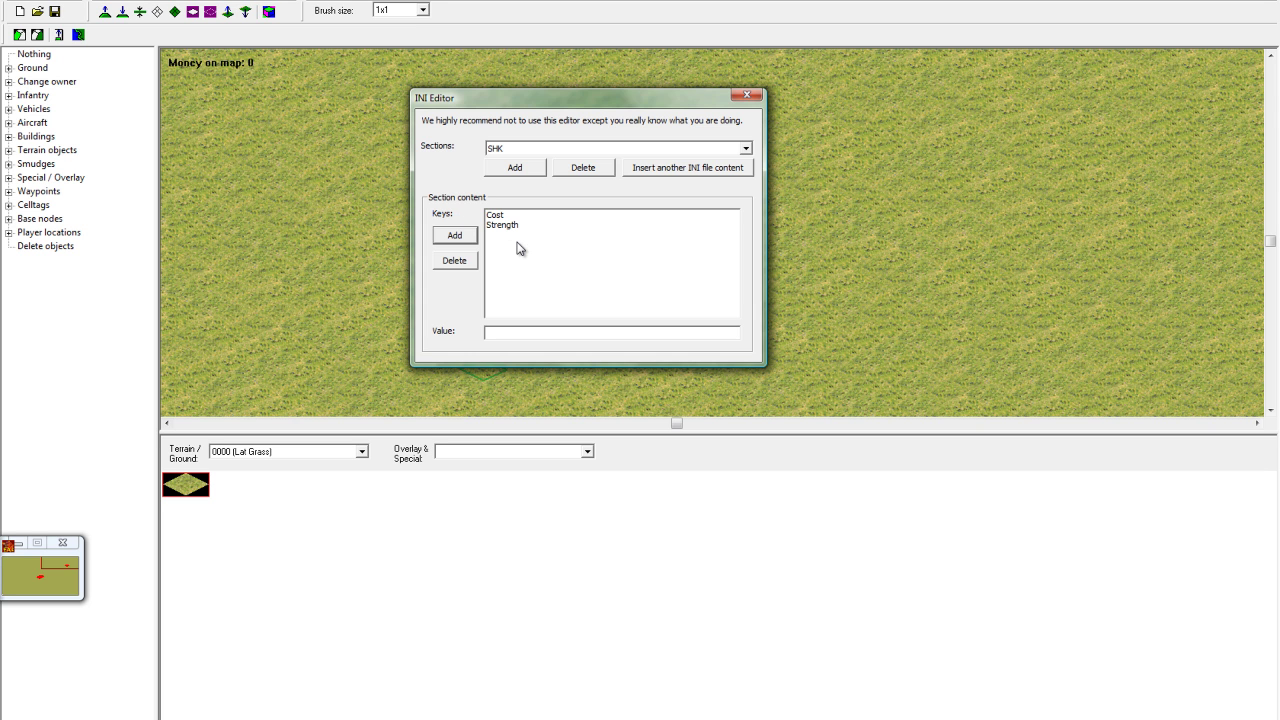
Add the key Speed=20 to the SHK section
left_click(452, 236)
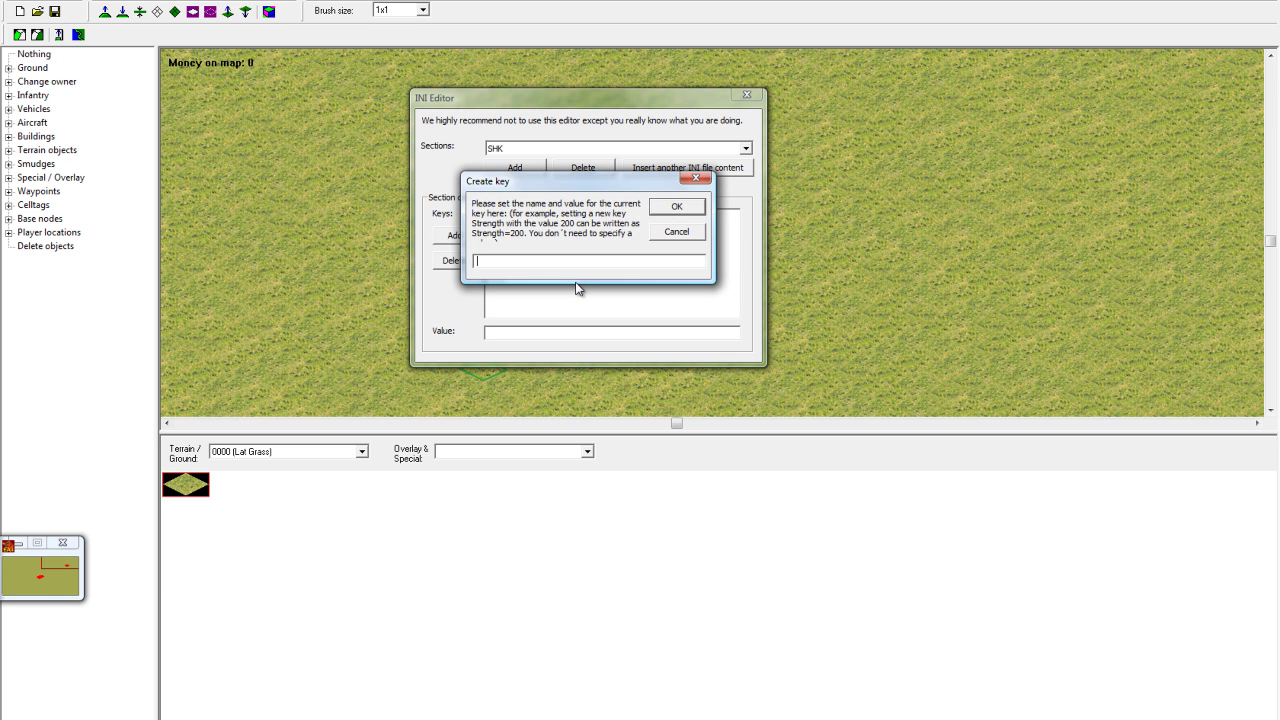
type("Speed")
type("=20")
left_click(670, 212)
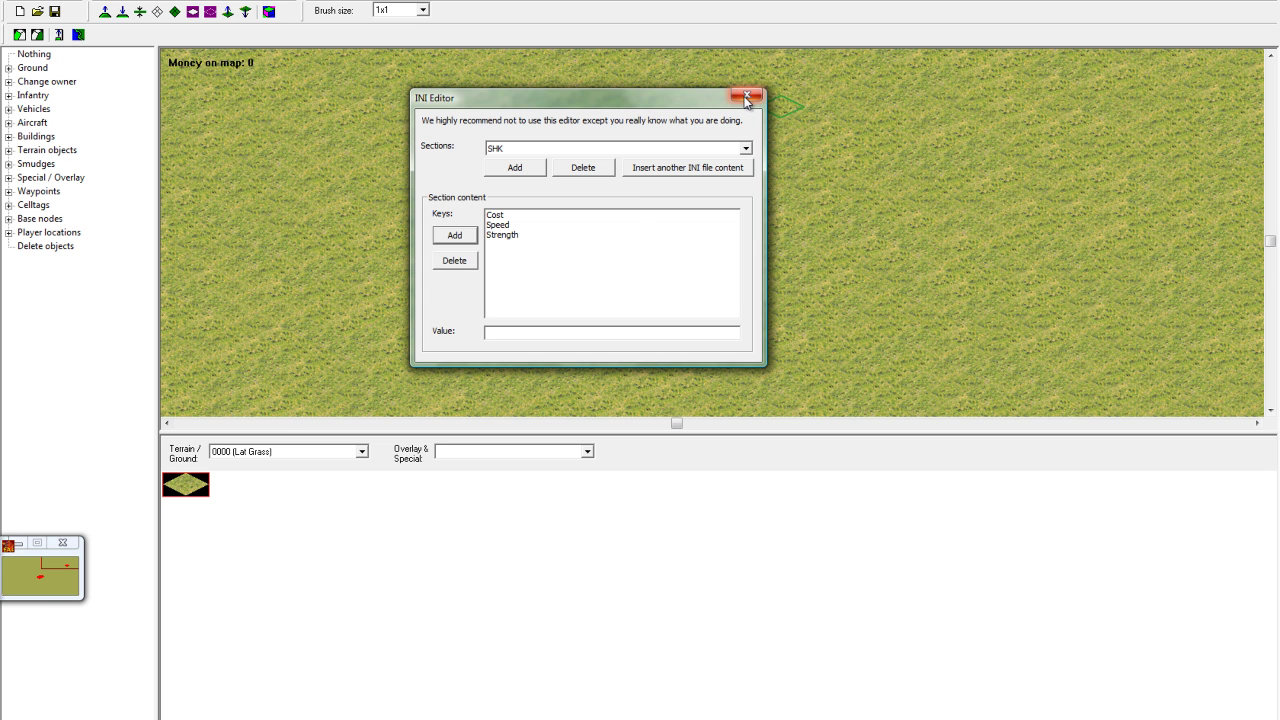
Review the values of the Cost, Speed and Strength keys and close the INI editor
left_click(500, 215)
left_click(505, 225)
left_click(510, 235)
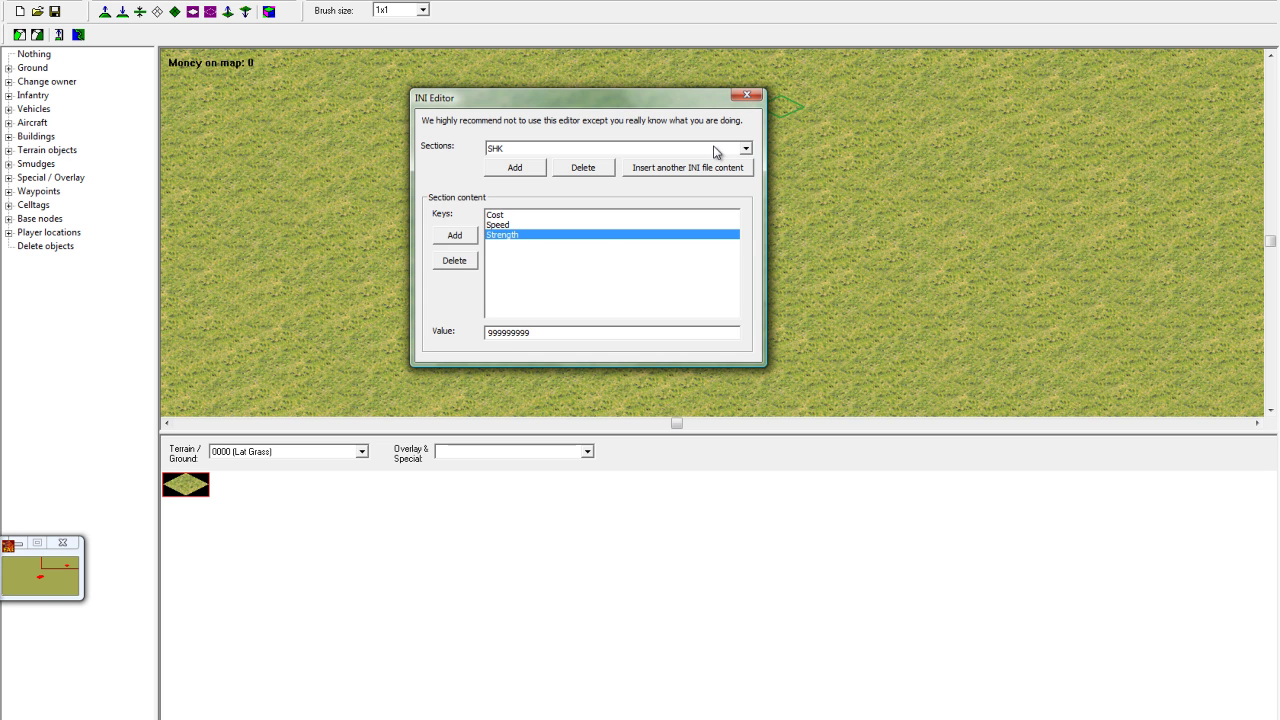
left_click(756, 97)
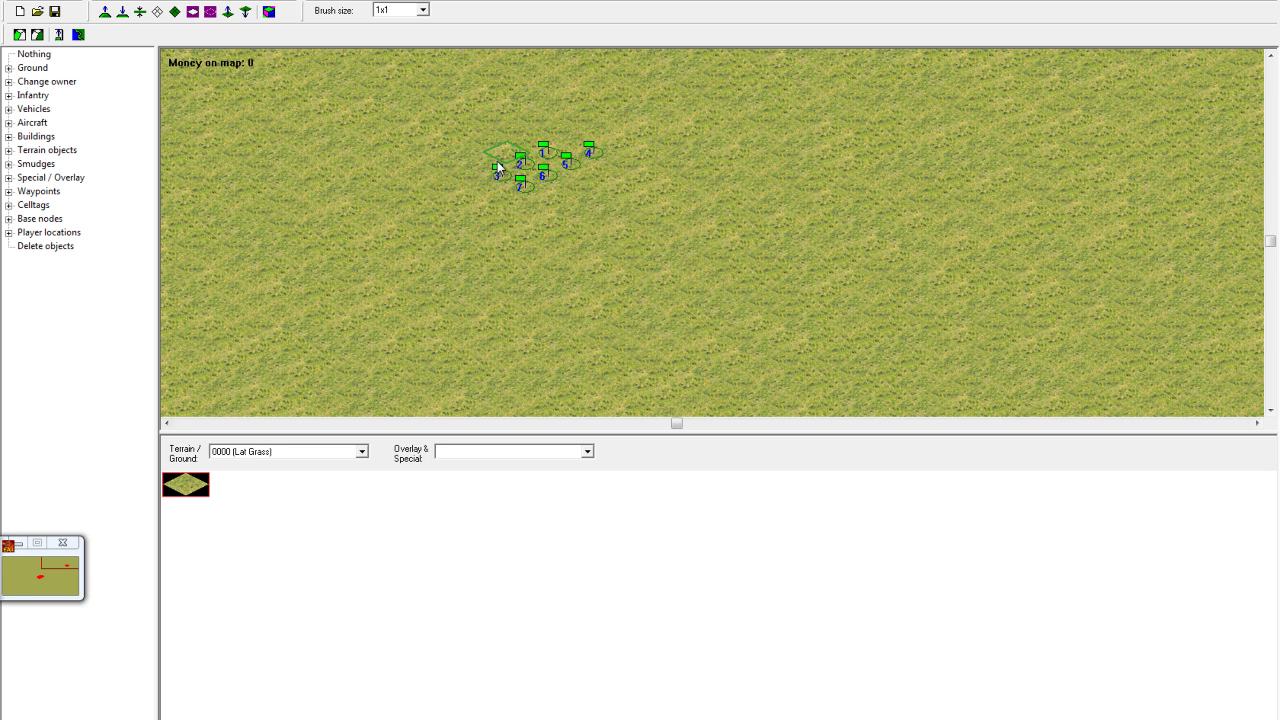
Save the map in the RA2 folder as a Yuri's Revenge Multiplayer map with the file name modmapf5st
middle_click_drag(412, 134, 360, 90)
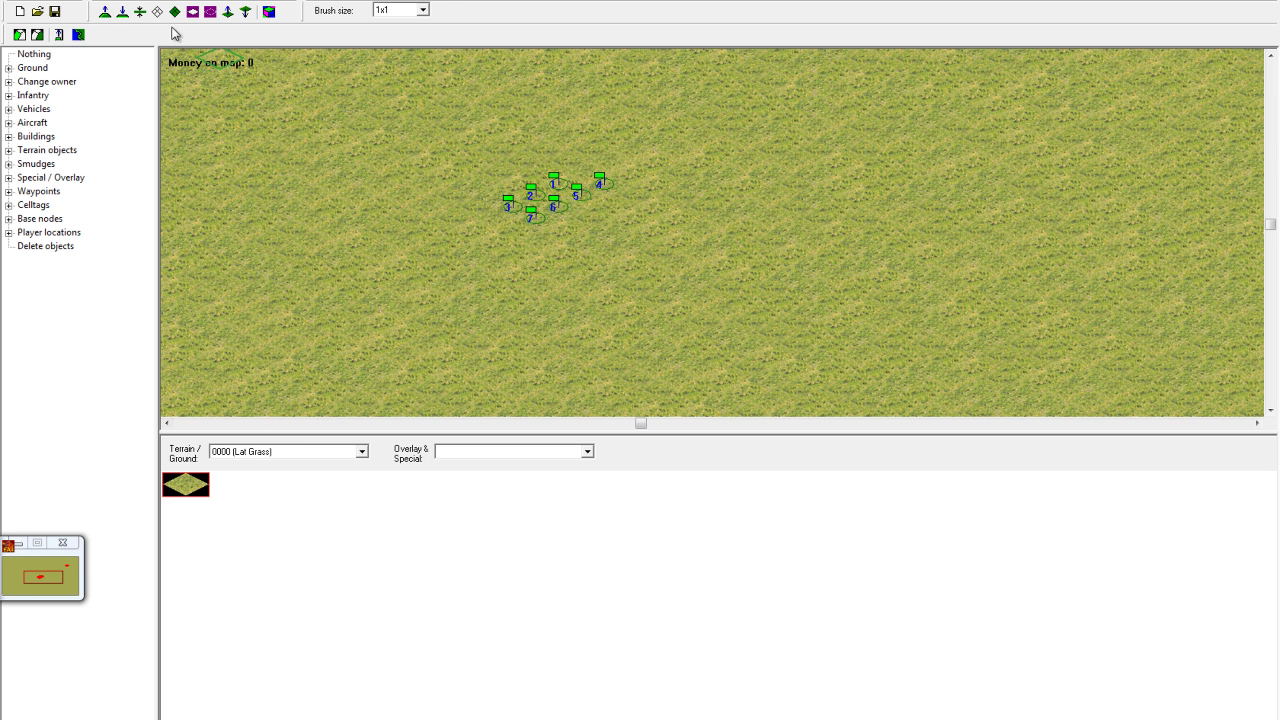
left_click(55, 12)
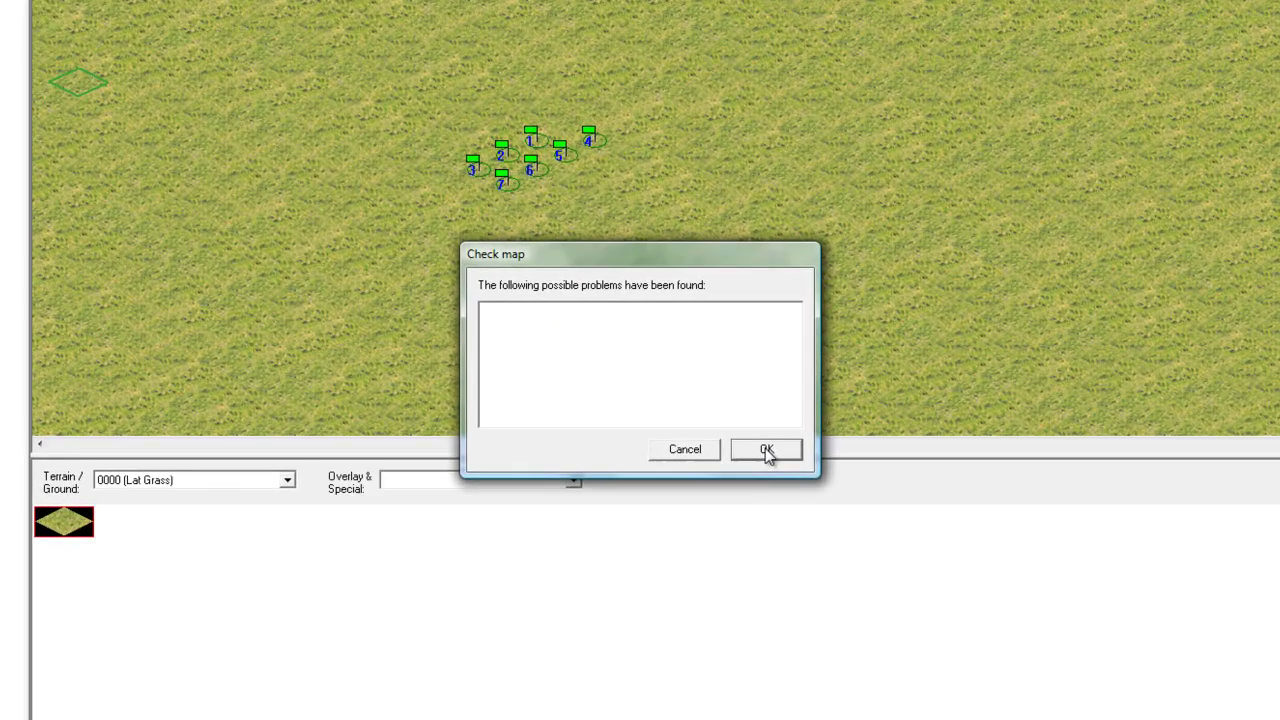
left_click(766, 450)
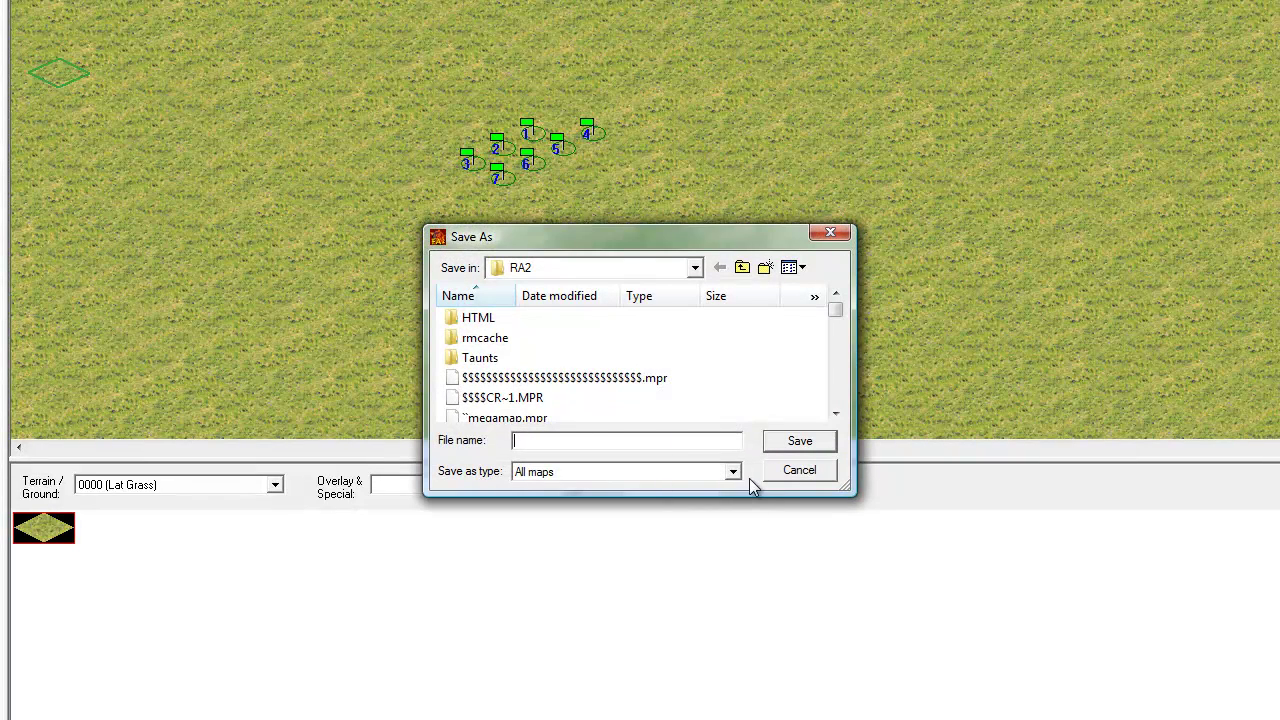
left_click(734, 472)
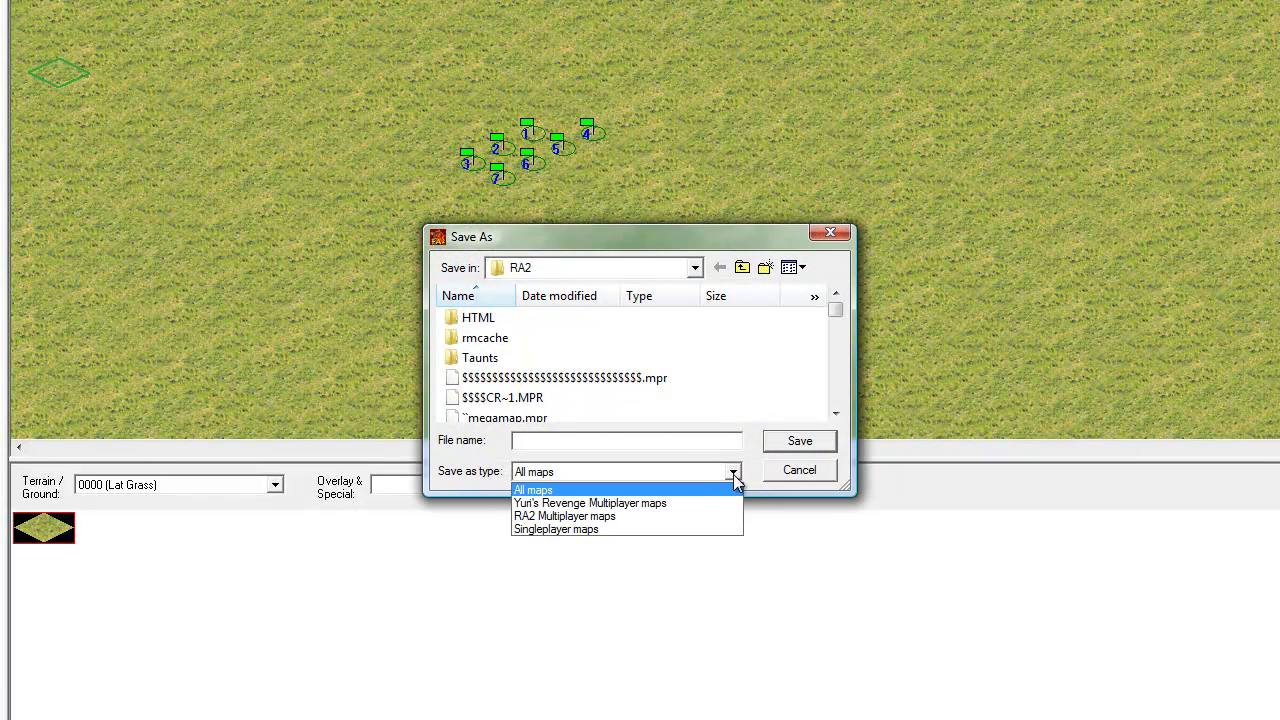
left_click(656, 500)
left_click(635, 442)
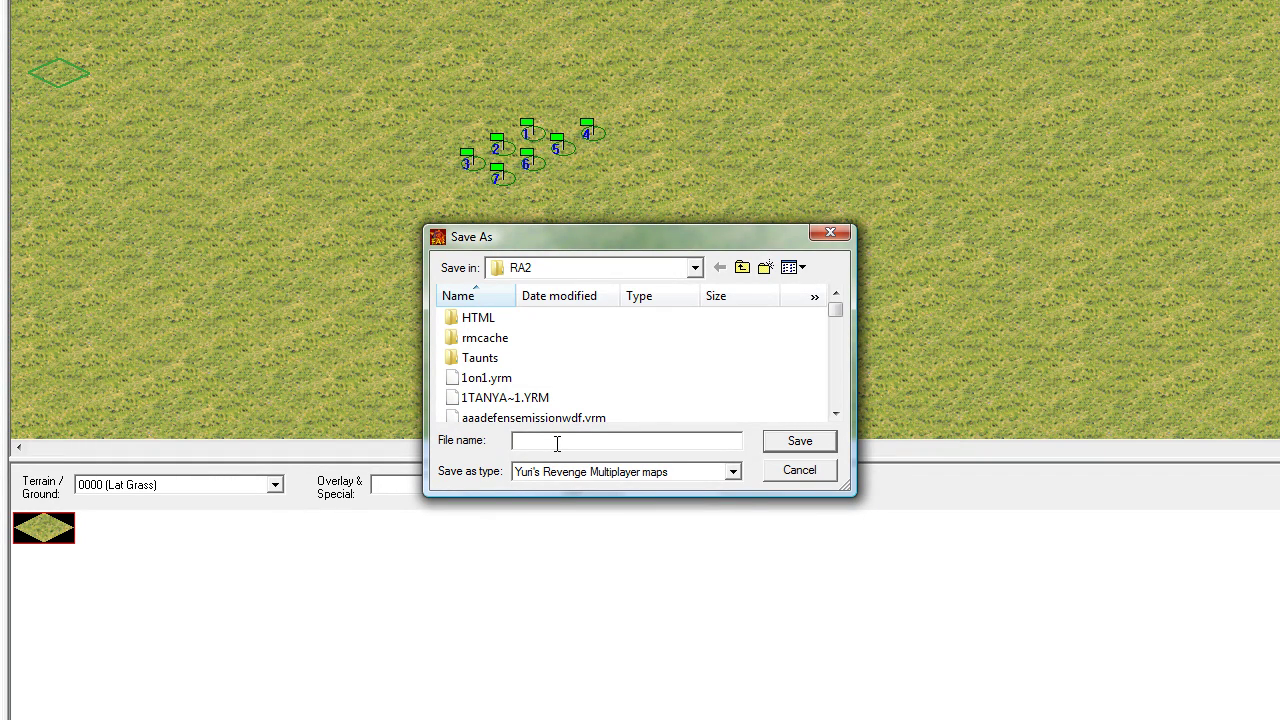
type("modmapf5")
type("st")
left_click(809, 442)
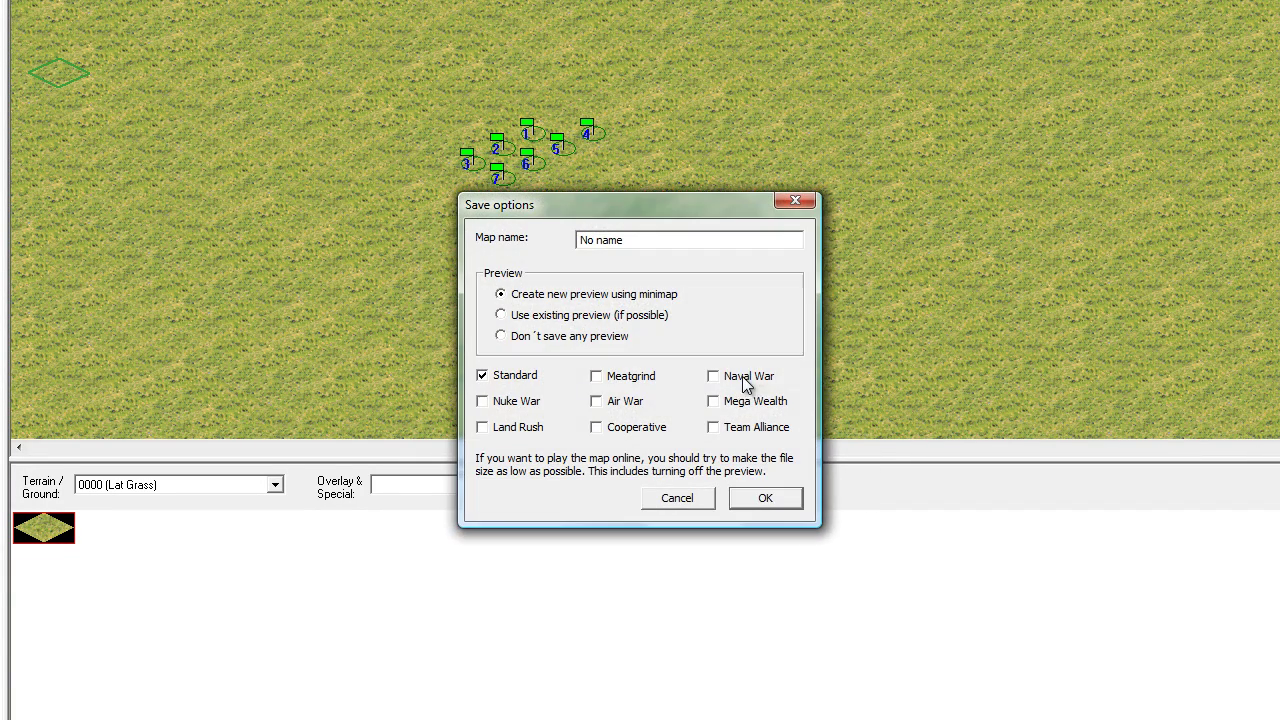
Name the map "over here click here" and accept the save options with the Standard game mode and a new minimap preview
left_click_drag(694, 240, 557, 240)
type("over here click here")
left_click(766, 500)
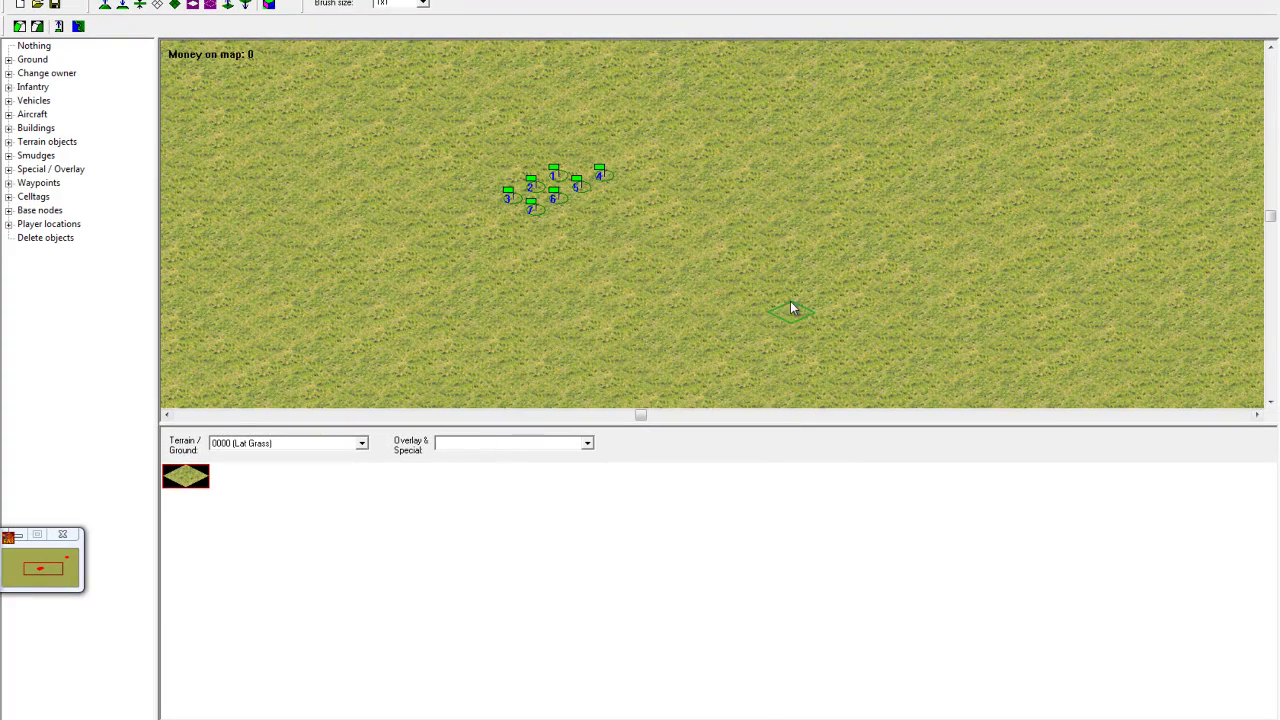
Quit FinalAlert 2 and open the Command & Conquer The First Decade launcher from the desktop
left_click(1256, 0)
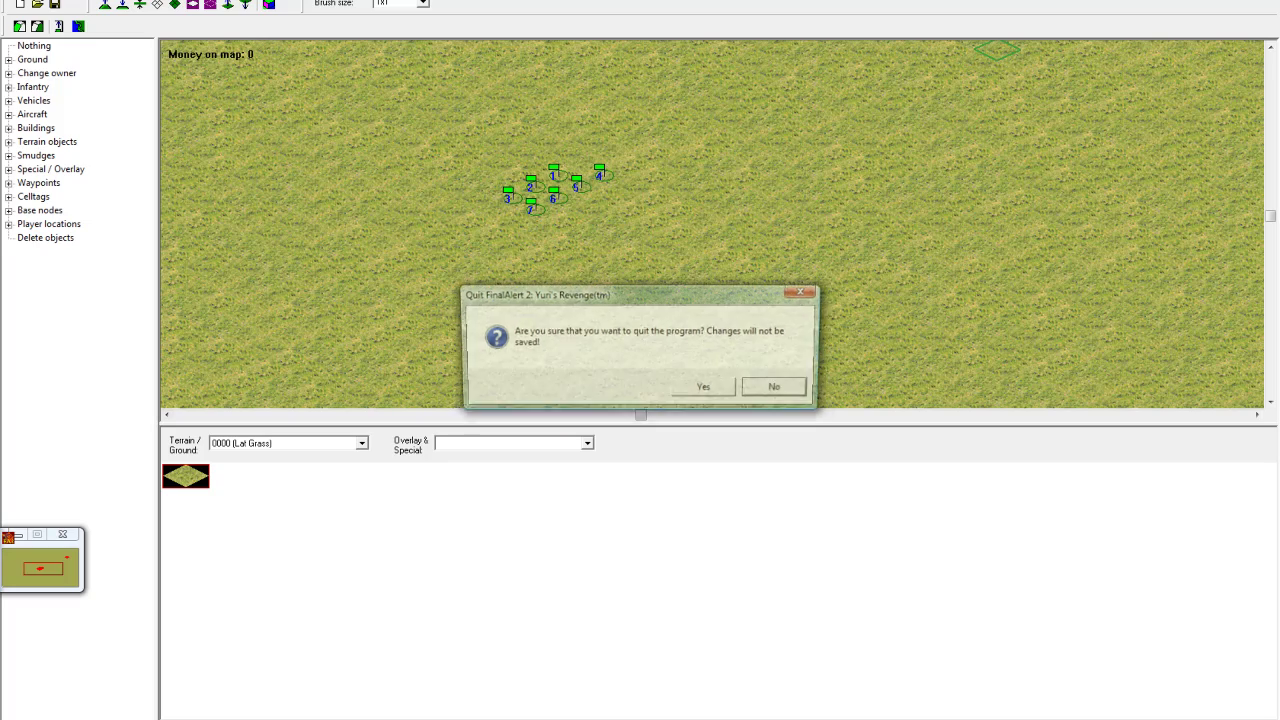
left_click(715, 389)
left_click(706, 389)
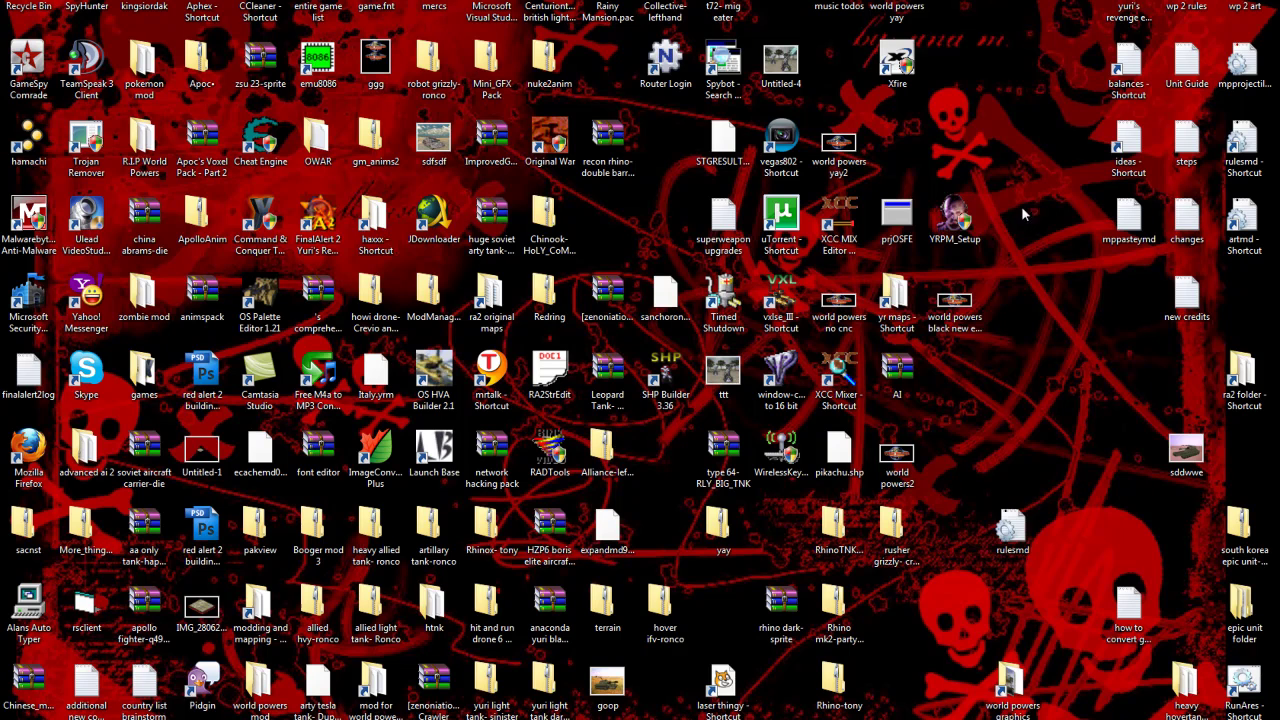
left_click(271, 228)
double_click(279, 232)
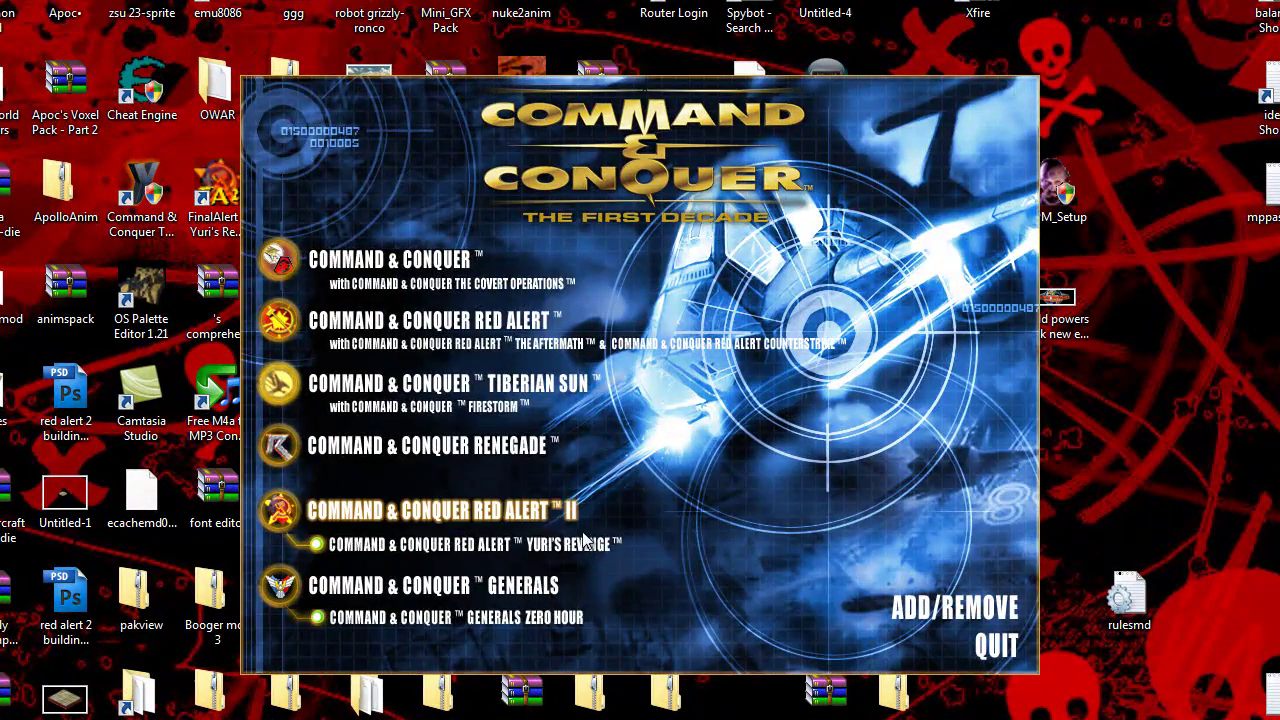
Launch Yuri's Revenge, open a single-player skirmish and pick the first player's start position on the "over here click here" map
left_click(590, 545)
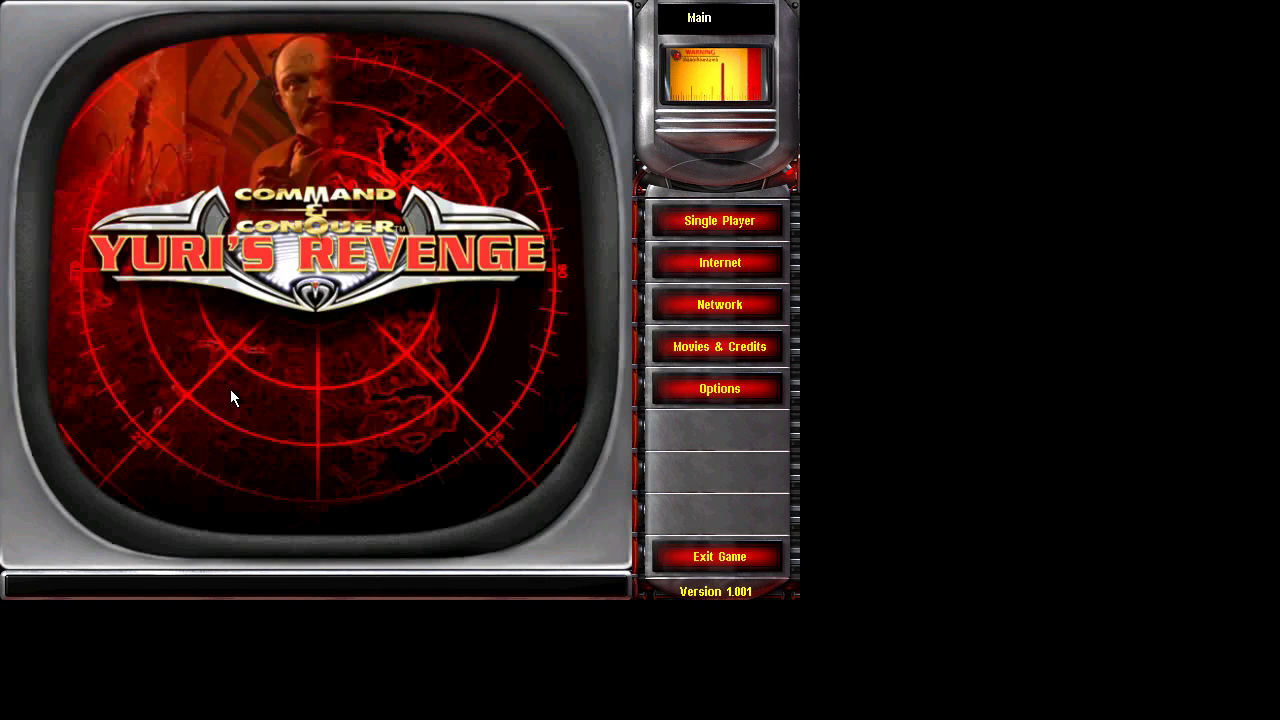
left_click(776, 203)
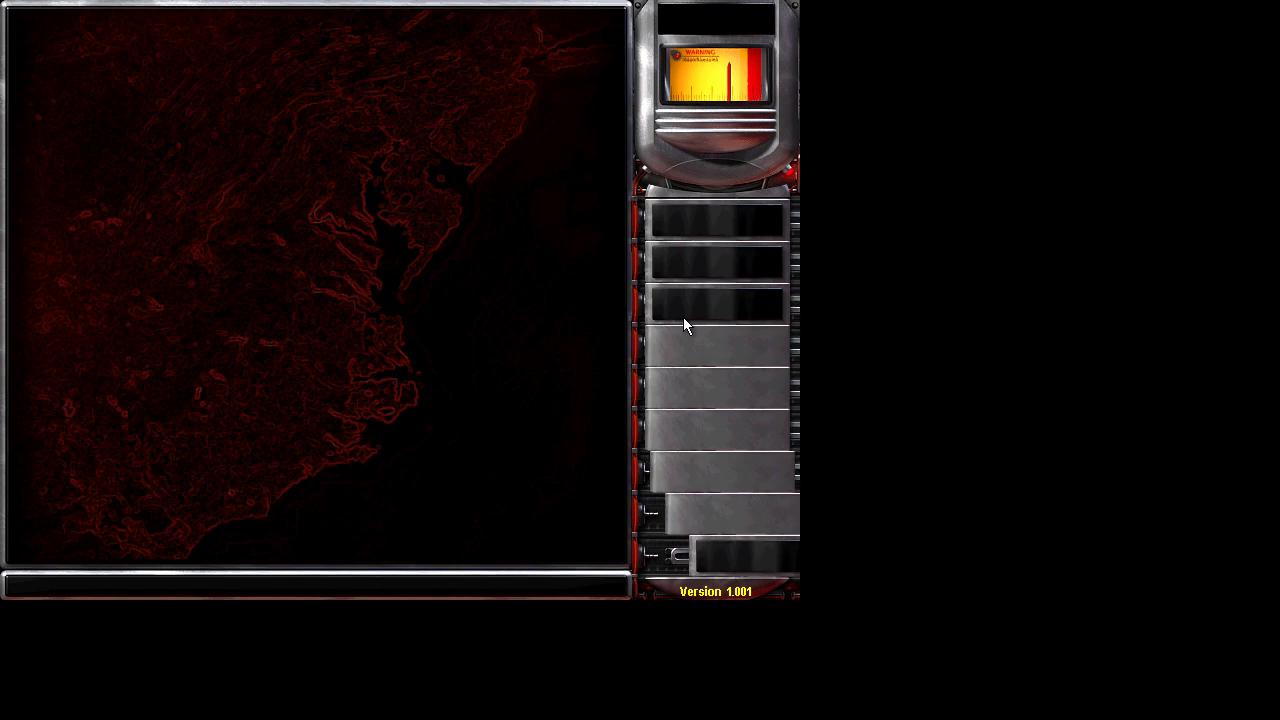
left_click(687, 313)
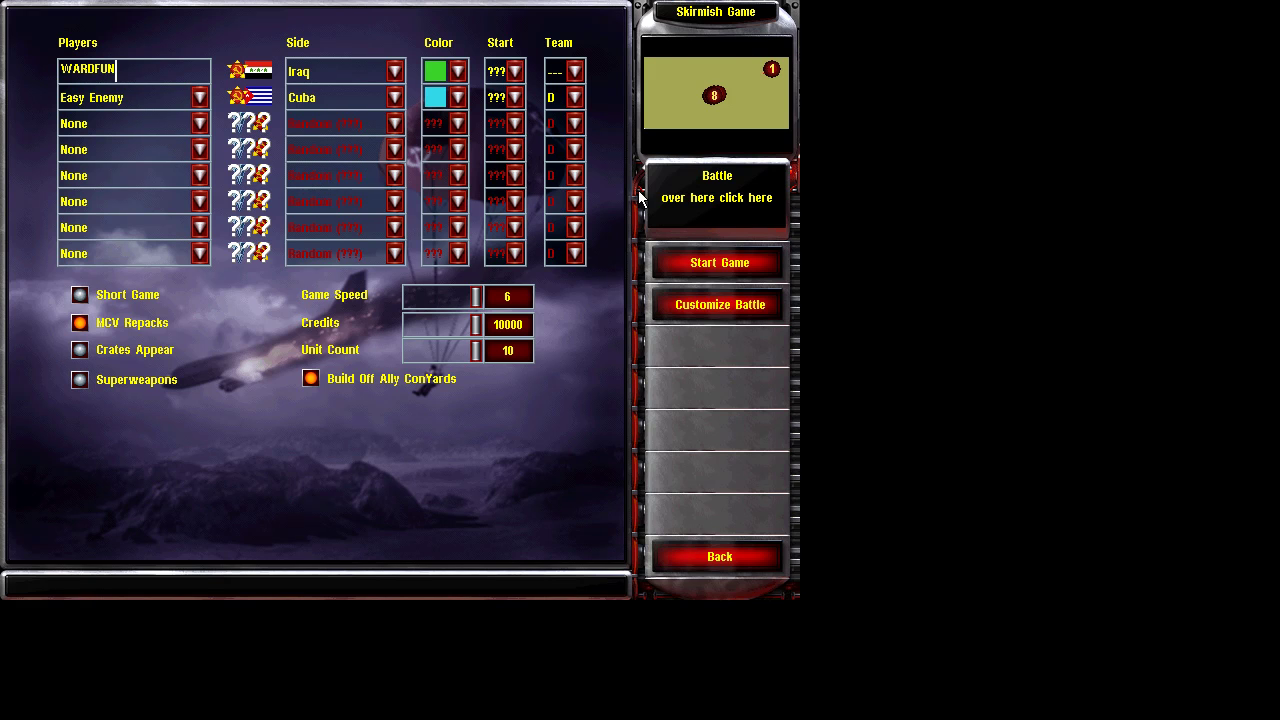
left_click(514, 71)
left_click(512, 118)
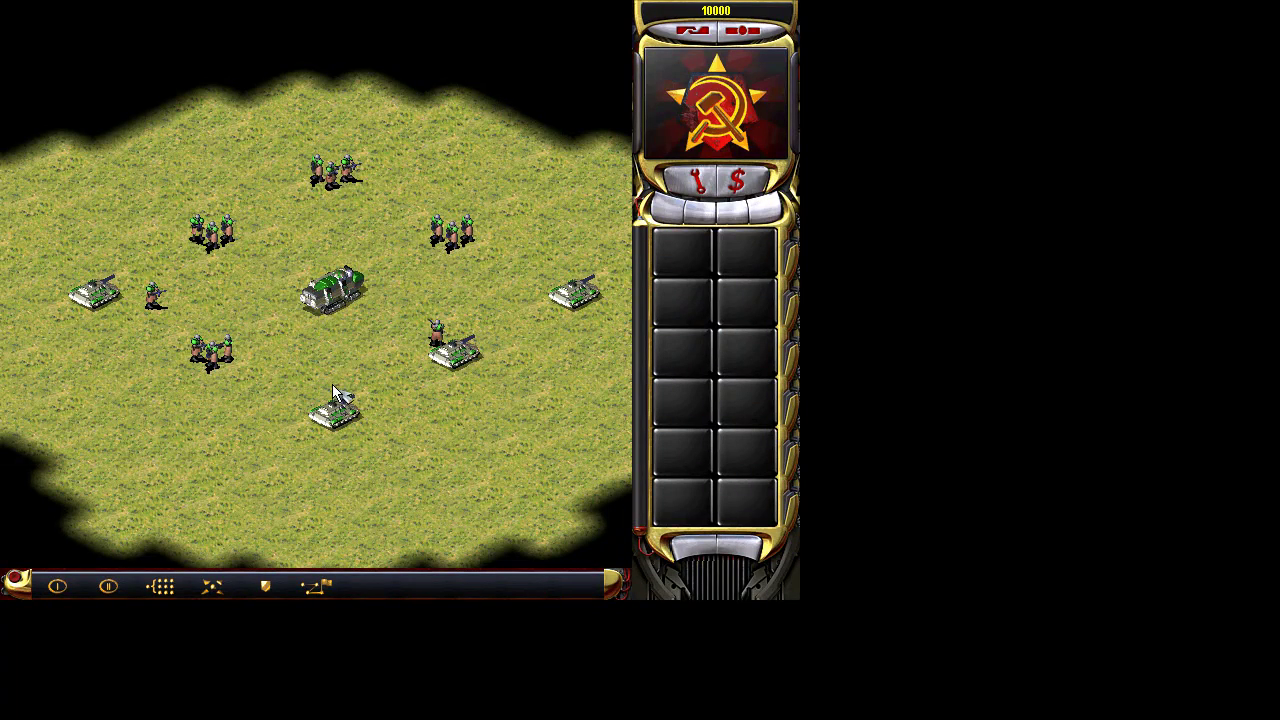
Deploy the construction vehicle, then build a Tesla Reactor and place it beside the construction yard
left_click(334, 290)
left_click(334, 290)
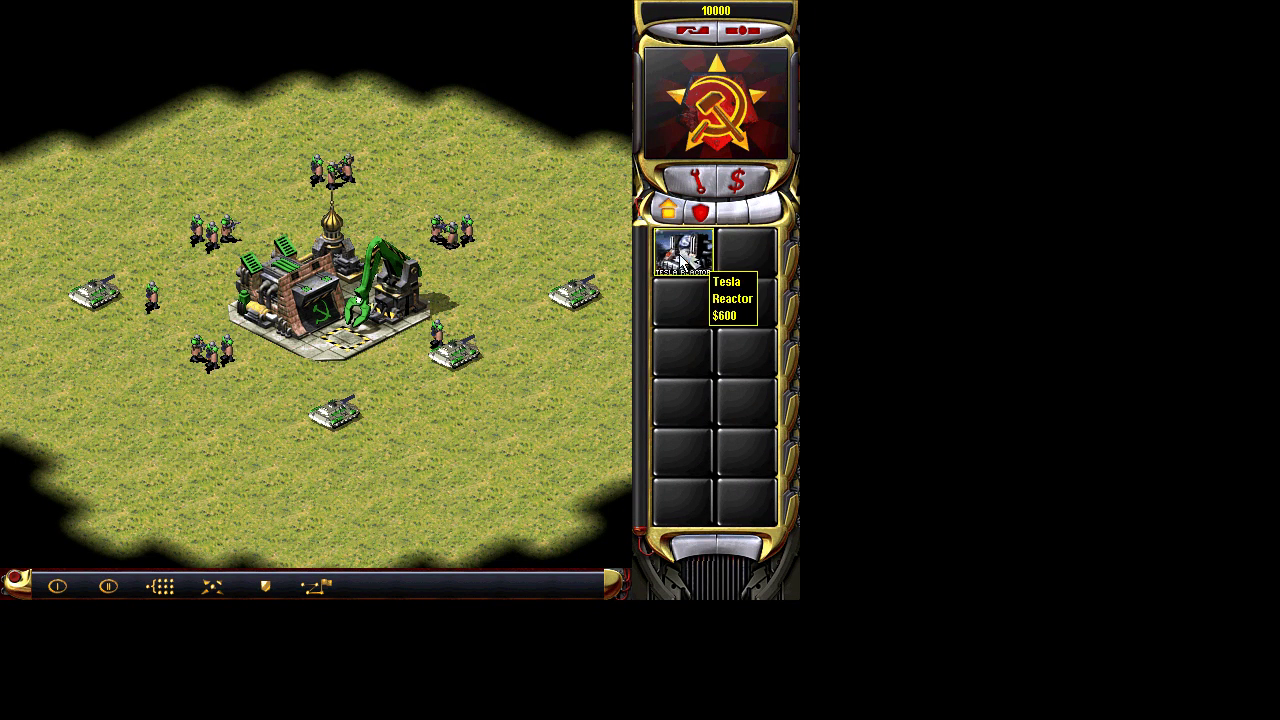
left_click(672, 264)
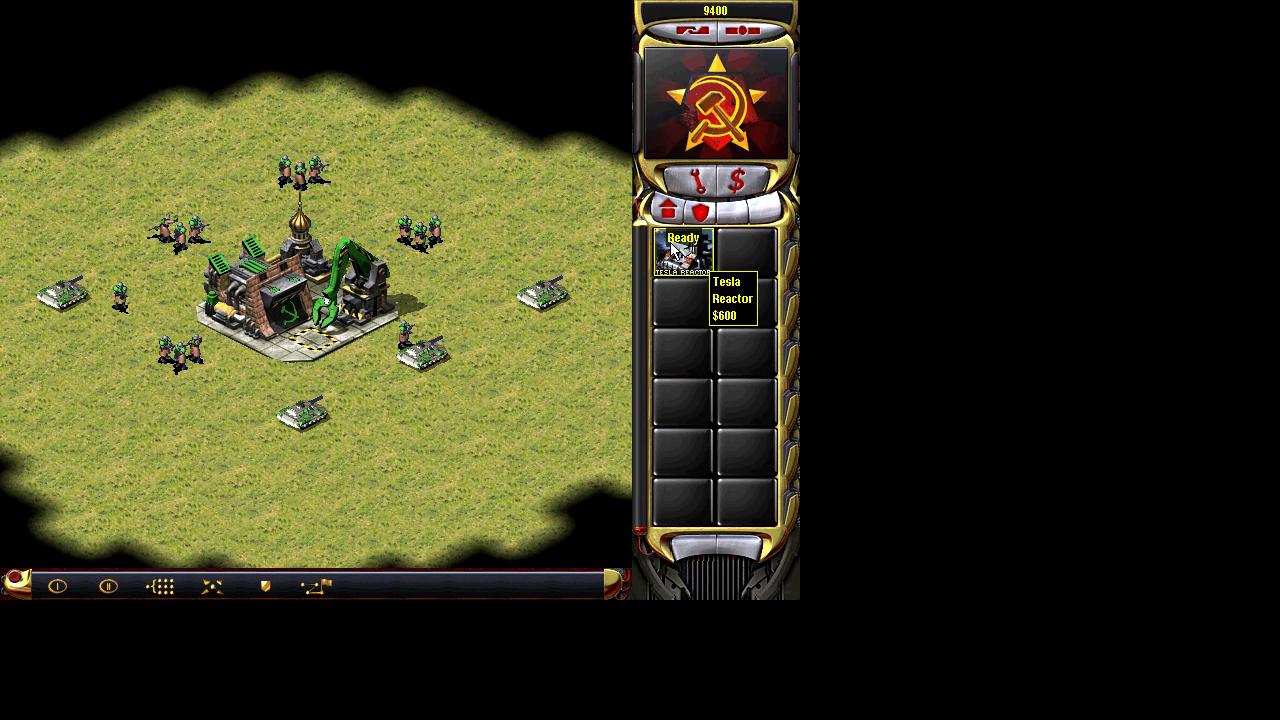
left_click(683, 255)
left_click(528, 338)
Build Soviet Barracks and place them on the open ground between the construction yard and the Tesla Reactor
left_click(687, 295)
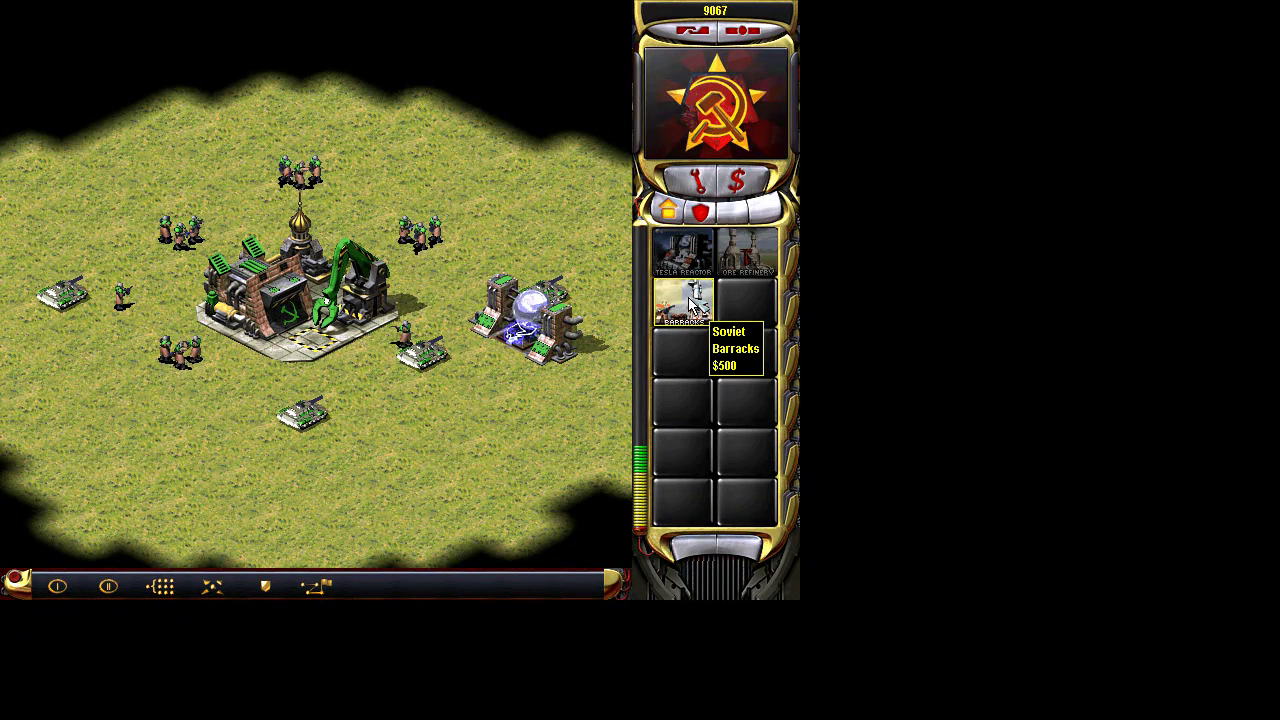
left_click(689, 300)
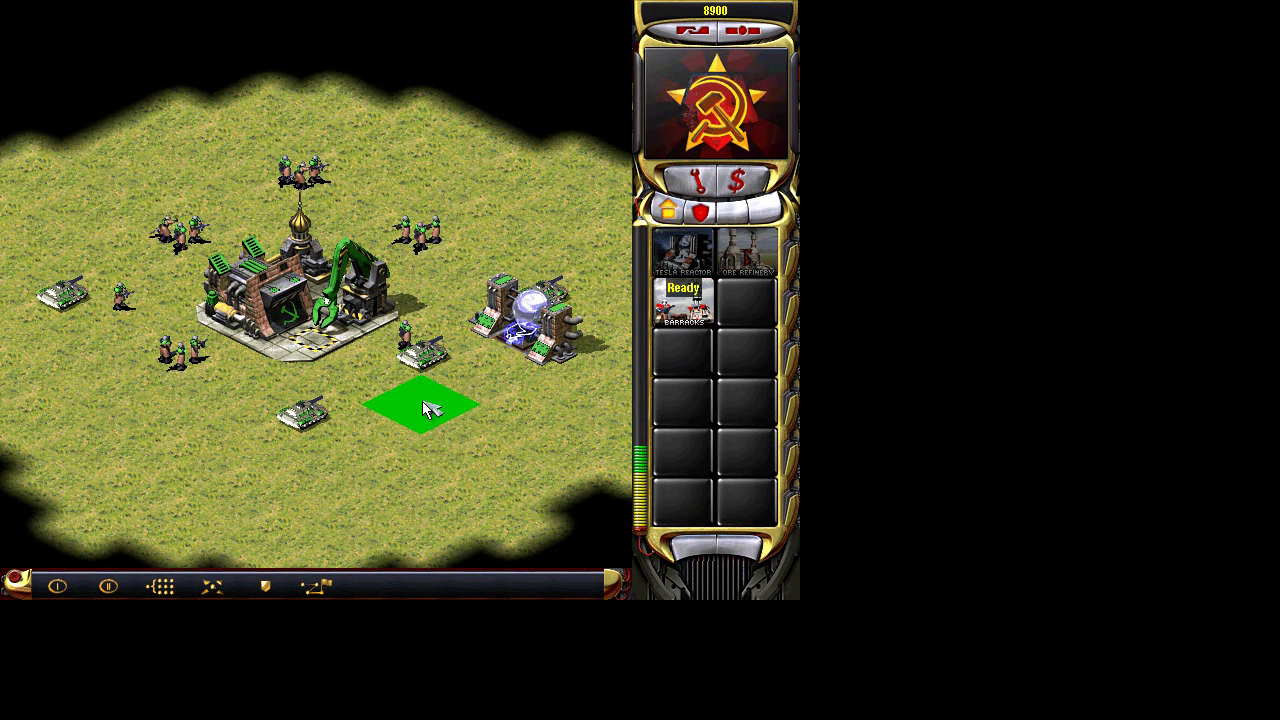
left_click(422, 401)
Train a Tesla Trooper and send it to distant points around the base to test its modded speed
left_click(732, 211)
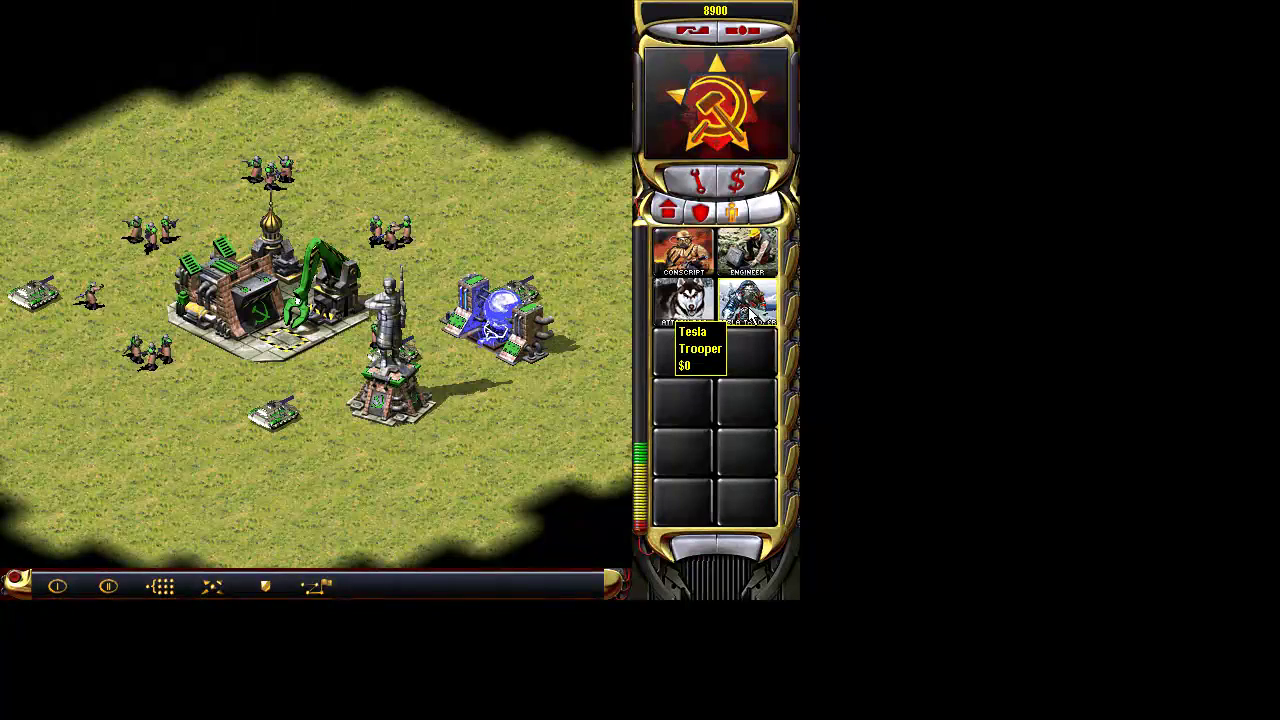
left_click(746, 312)
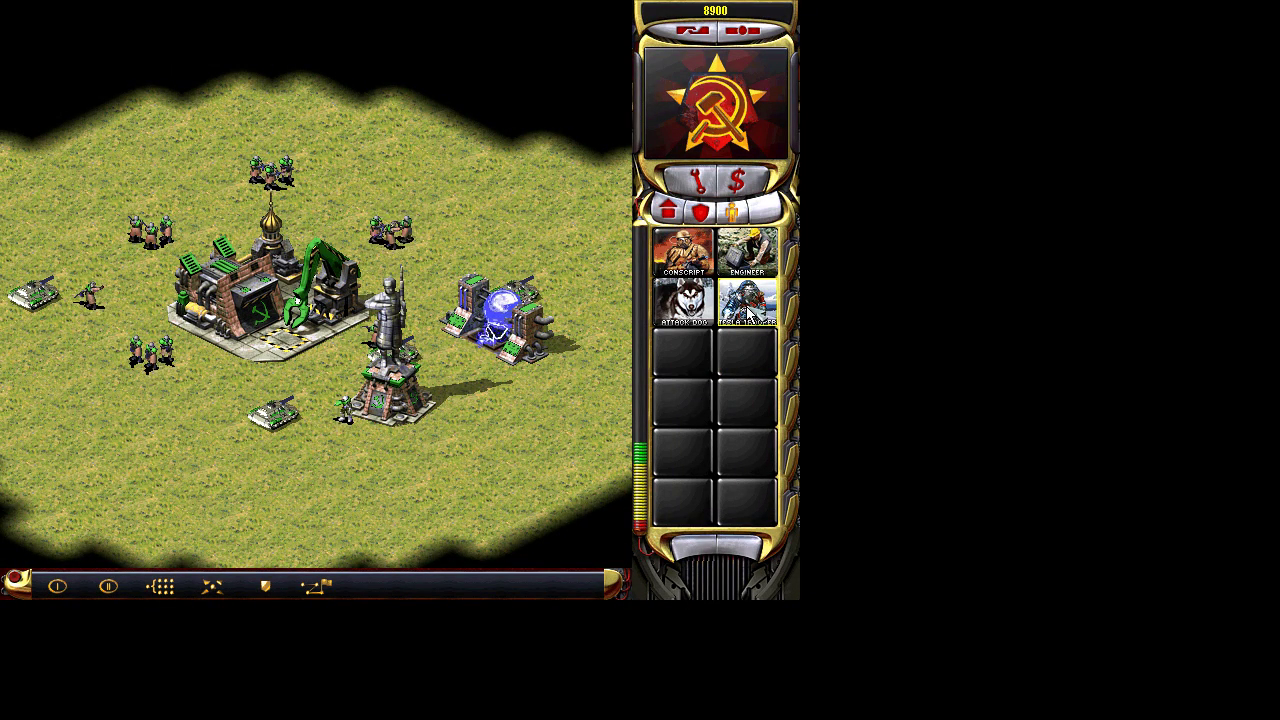
right_click_drag(428, 430, 202, 428)
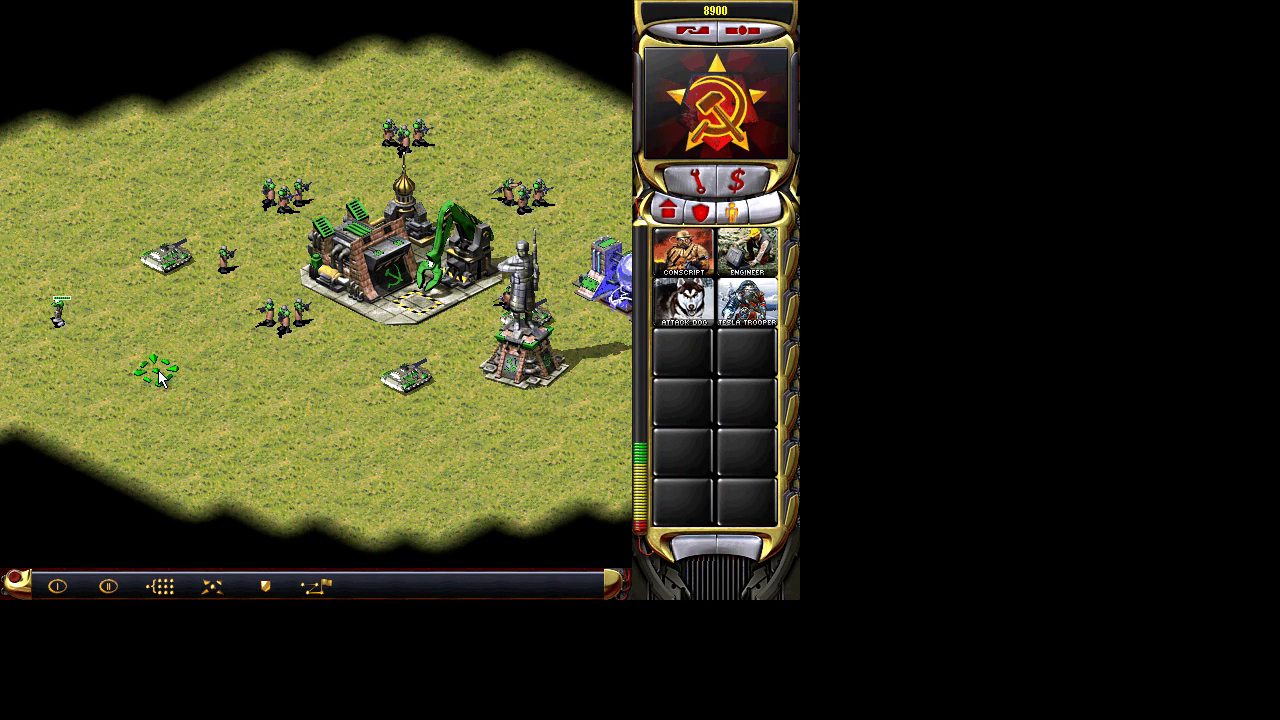
left_click(571, 526)
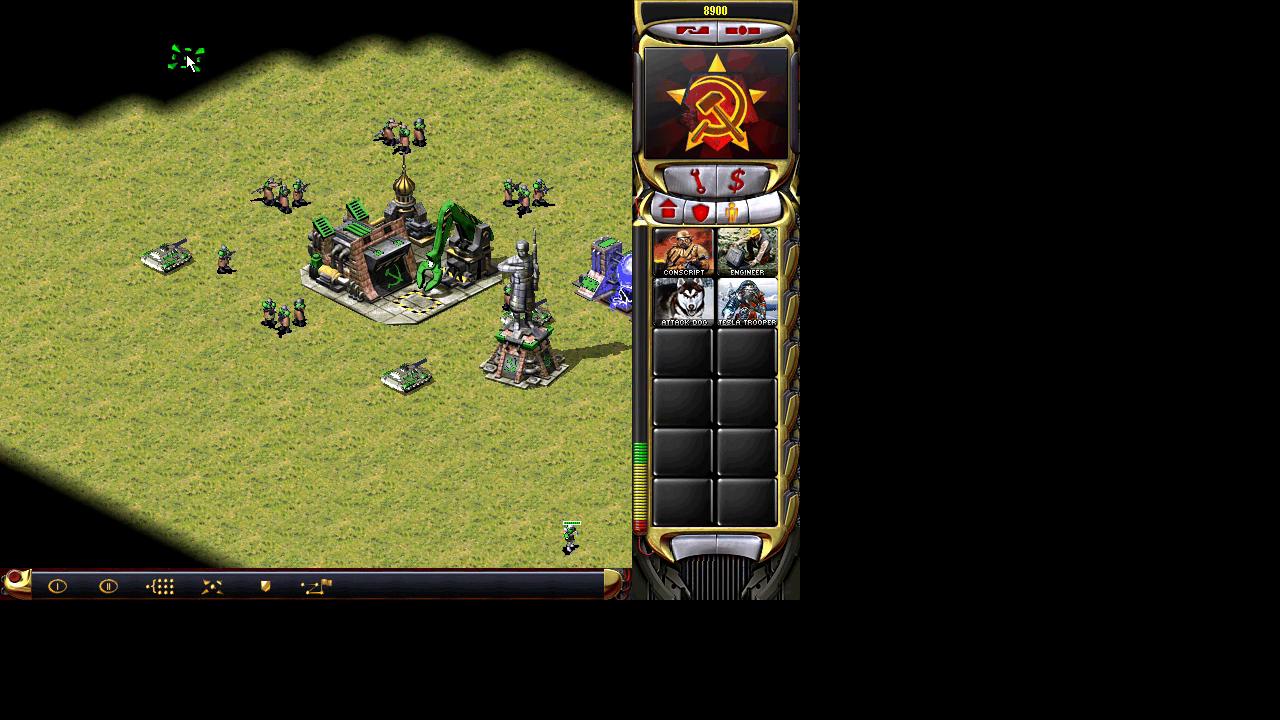
left_click(185, 138)
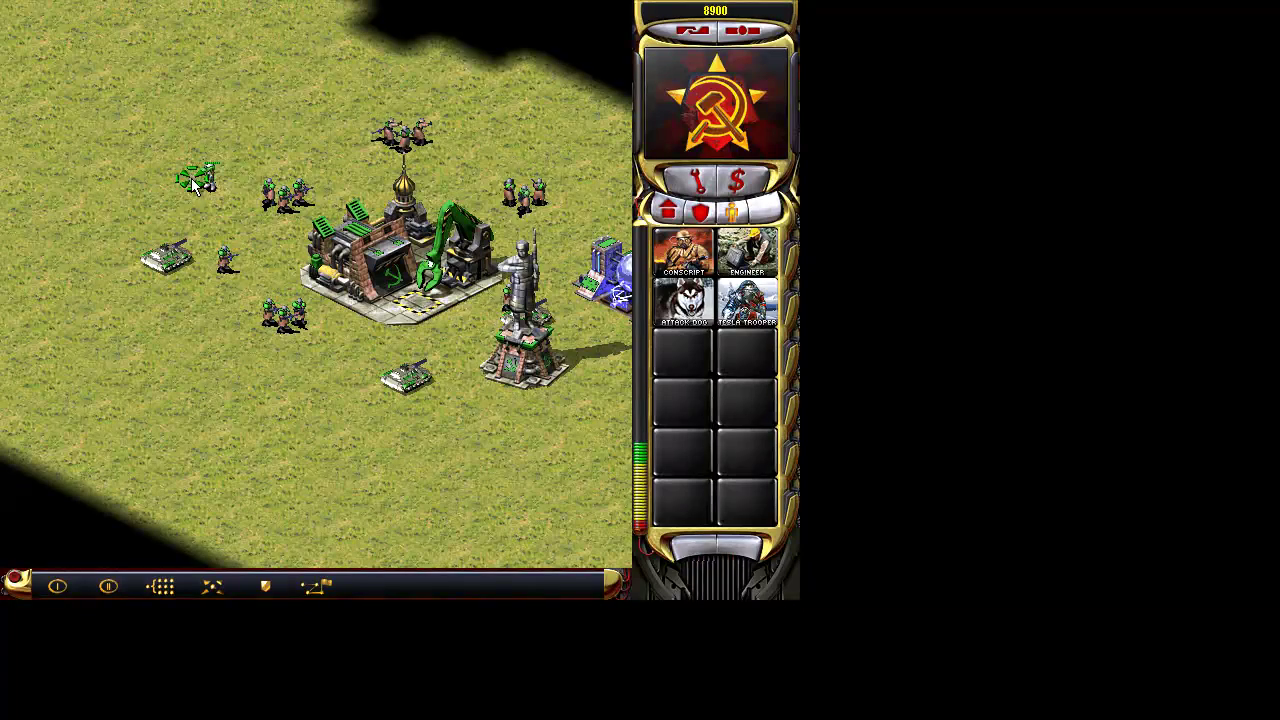
Order the starting infantry and tanks to fire on the Tesla Trooper to test its strength, and reposition the nearby units
left_click_drag(656, 424, 640, 410)
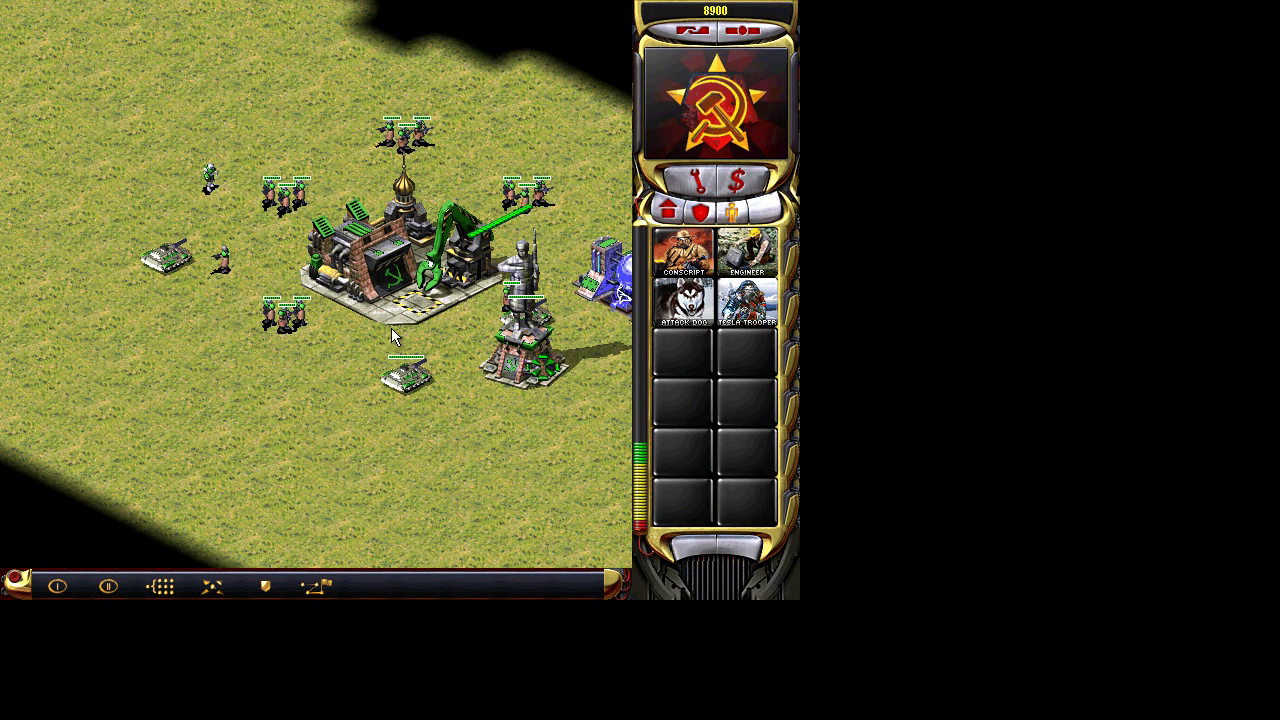
left_click(205, 186)
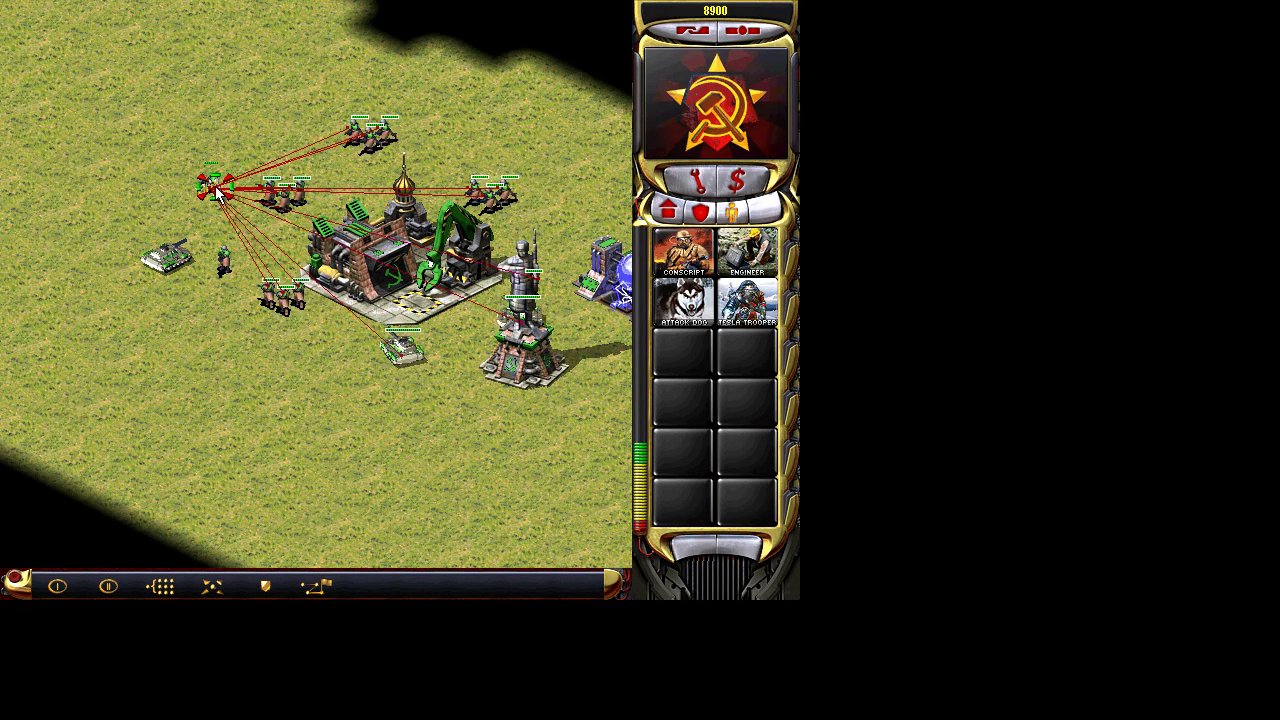
left_click(170, 259)
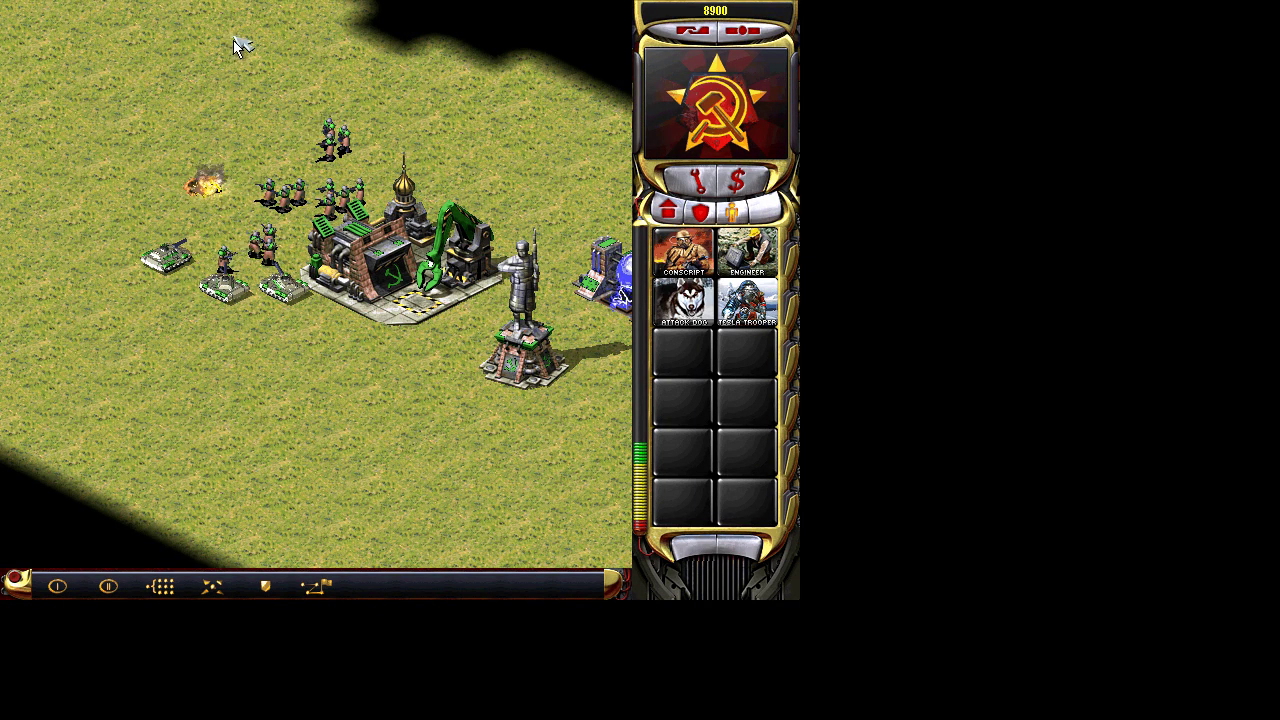
left_click_drag(298, 263, 206, 330)
left_click(300, 387)
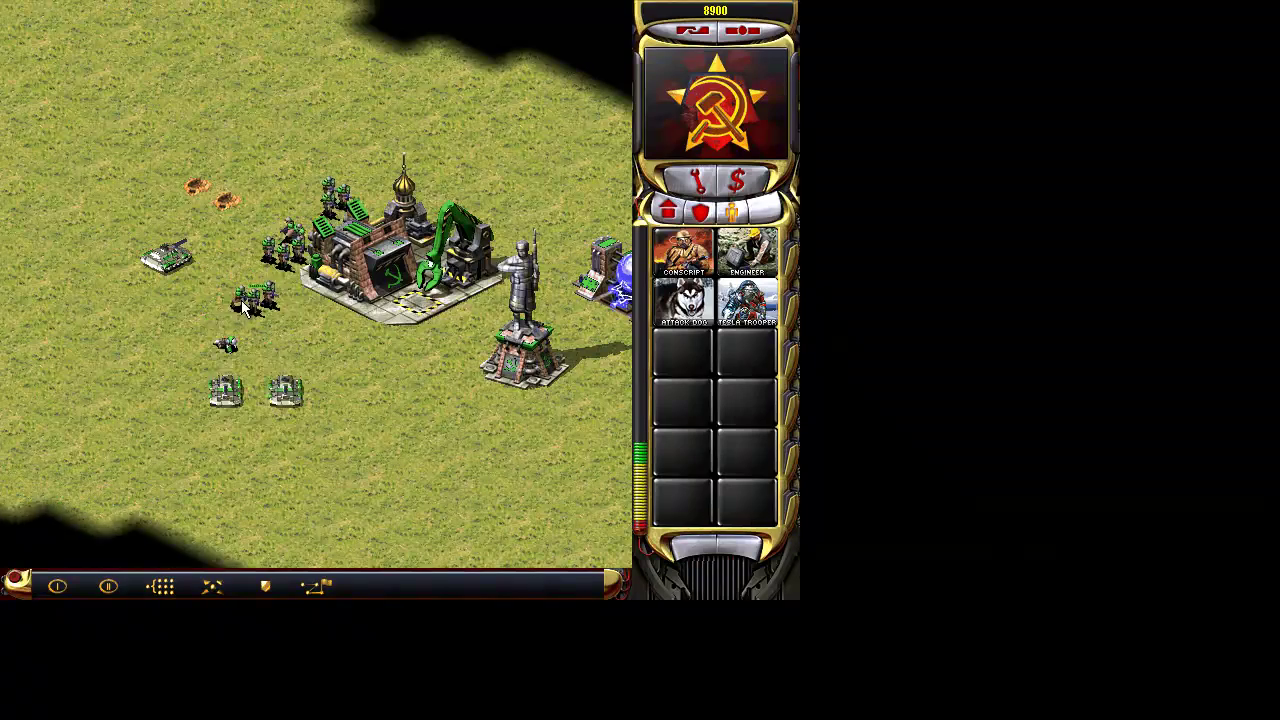
Direct the Tesla Trooper across the field beyond the base to engage the enemy units
right_click_drag(383, 391, 624, 315)
left_click(168, 412)
left_click(477, 271)
left_click(314, 171)
right_click_drag(314, 171, 140, 300)
left_click(181, 271)
mouse_move(380, 220)
right_mouse_down()
mouse_move(523, 195)
mouse_move(397, 243)
mouse_move(370, 232)
right_mouse_up()
right_click_drag(483, 170, 364, 242)
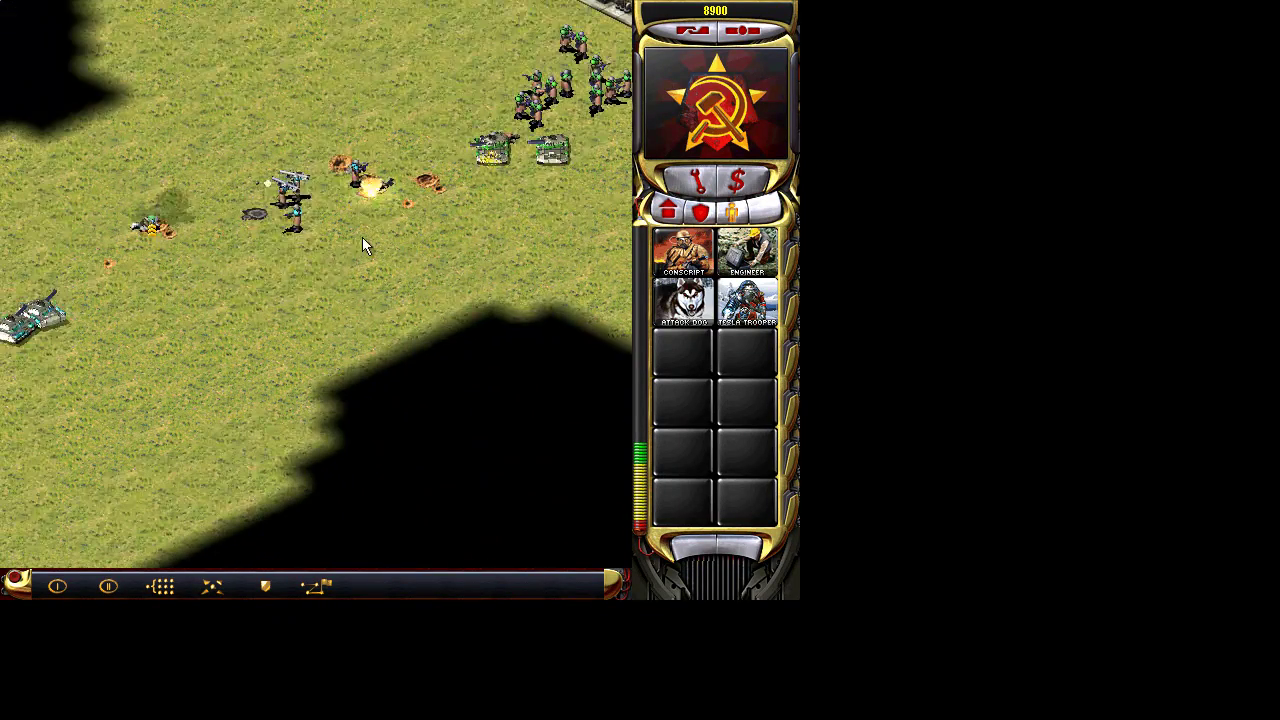
Train a squad of Tesla Troopers and send it to attack the enemy infantry in front of the war factory
left_click(745, 290)
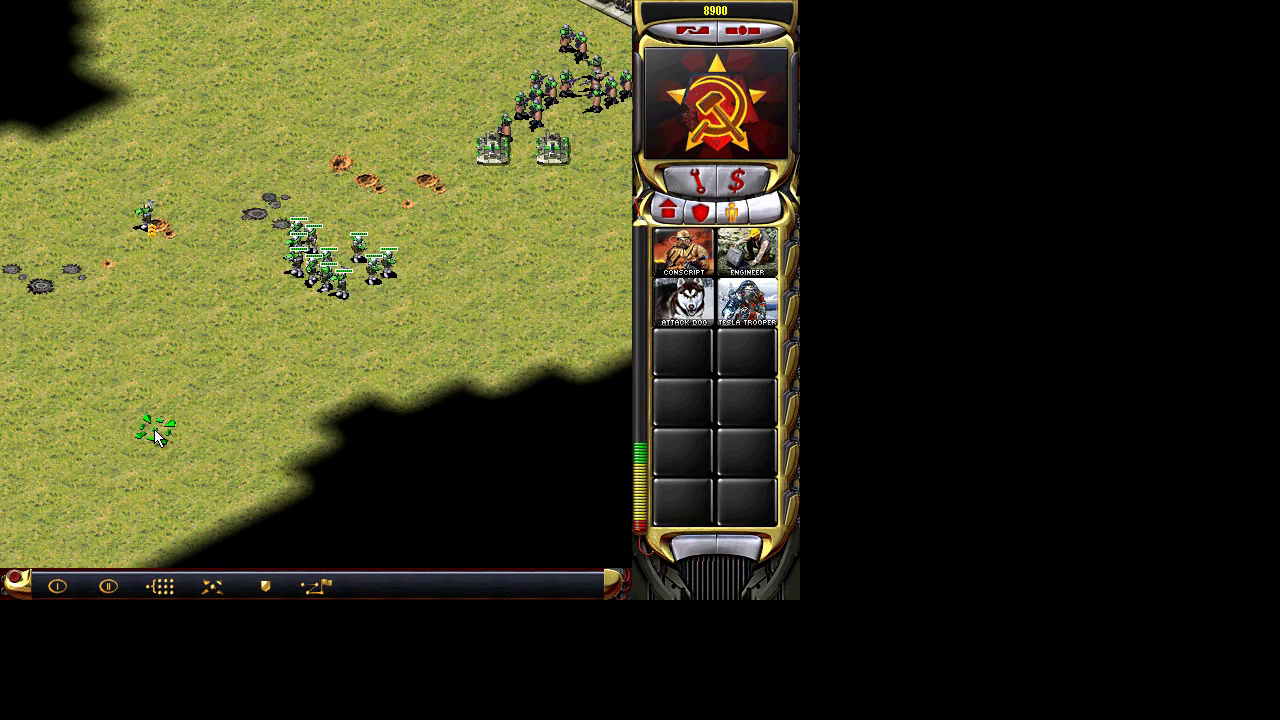
right_click_drag(153, 430, 66, 458)
left_click(198, 422)
left_click(317, 370)
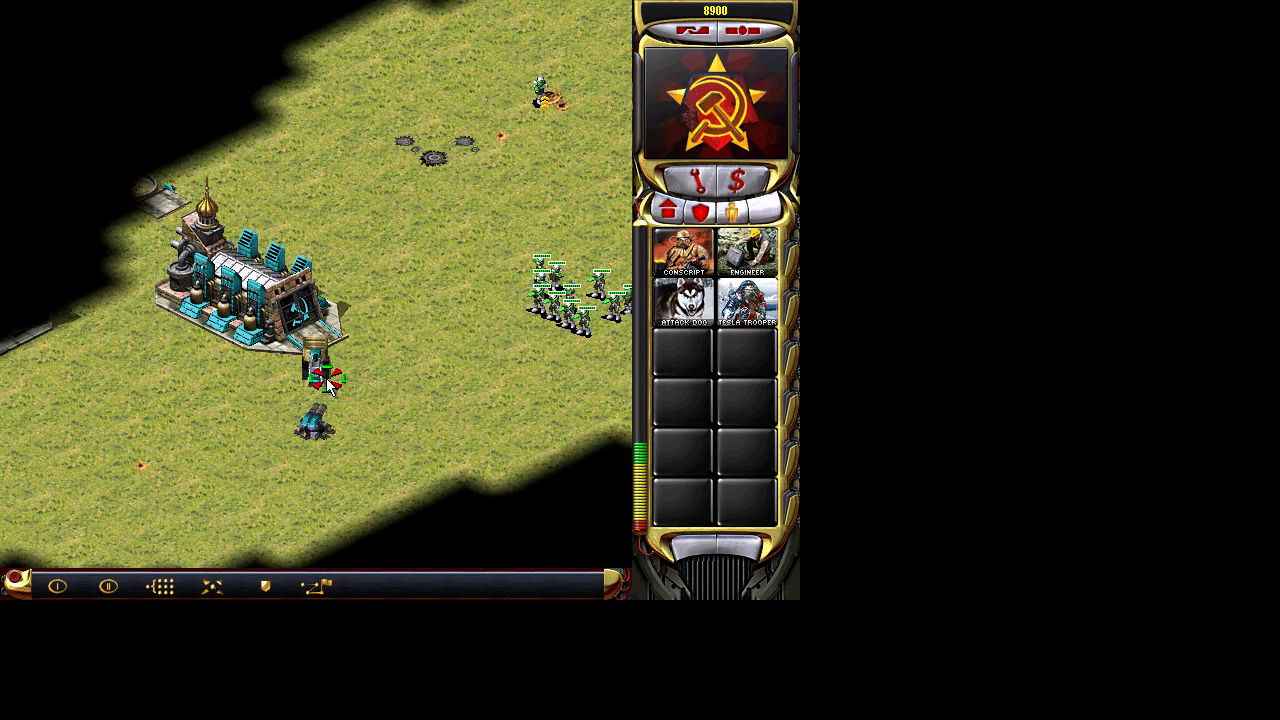
Regroup the Tesla Troopers on the open ground beside the enemy war factory
left_click(486, 300)
left_click(438, 264)
right_click(514, 341)
left_click(474, 298)
left_click(453, 245)
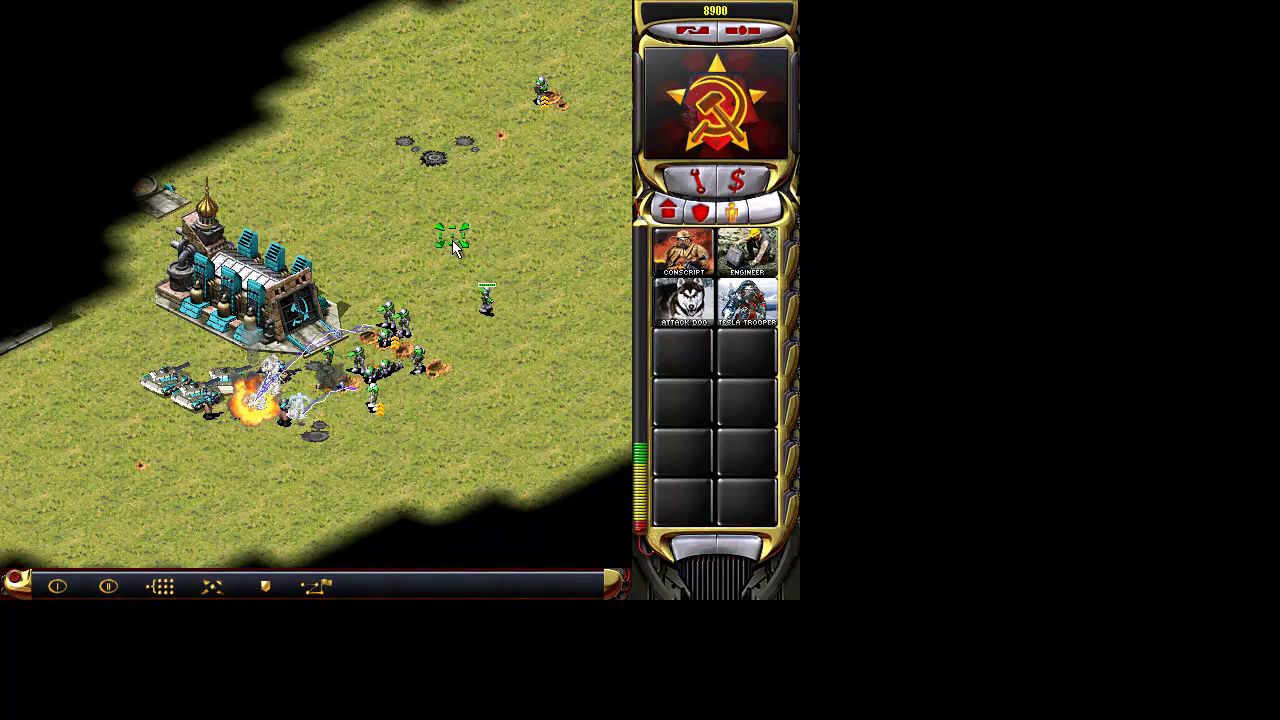
right_click(466, 318)
left_click_drag(431, 228, 570, 422)
left_click(523, 354)
left_click_drag(526, 264, 472, 353)
left_click(511, 363)
right_click(511, 362)
Advance the Tesla Trooper squad into the enemy base around the construction yard and radar tower
left_click_drag(242, 473, 242, 474)
left_click(135, 425)
right_click_drag(300, 370, 190, 384)
left_click(245, 367)
right_click_drag(403, 378, 335, 366)
left_click(266, 286)
left_click(383, 131)
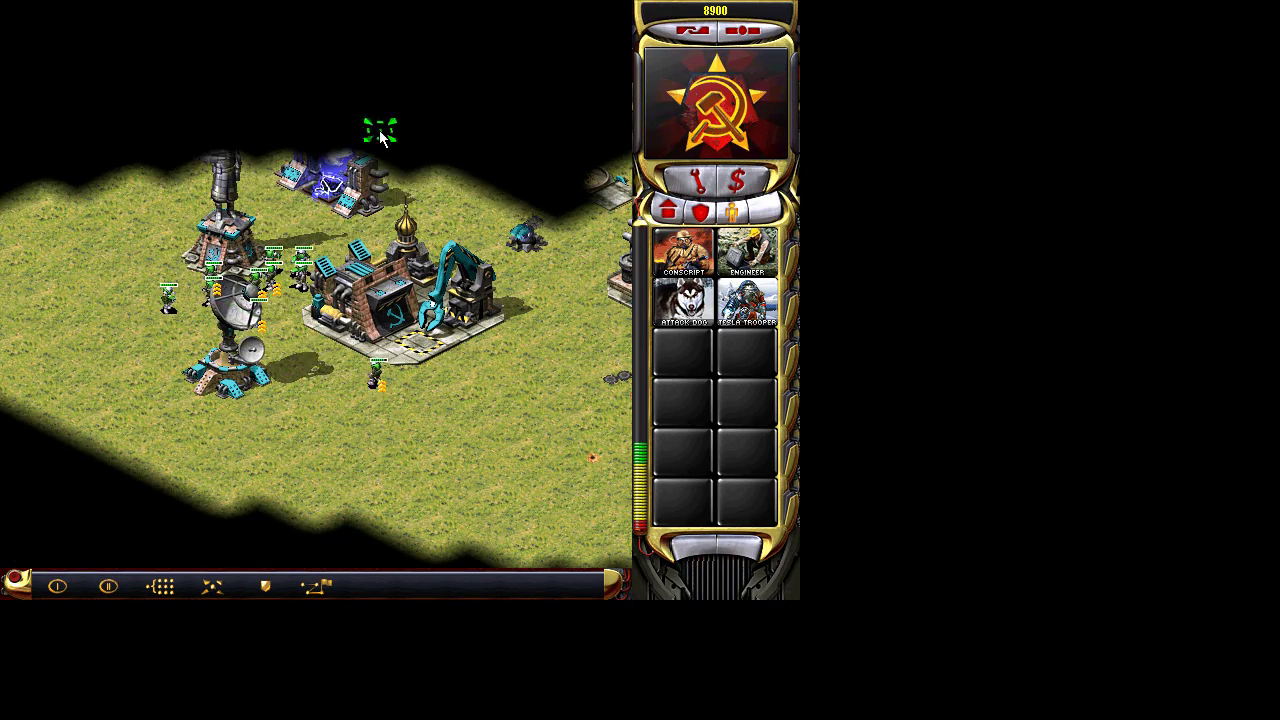
Move the Tesla Trooper squad to the ground in front of the enemy war factory
left_click(460, 225)
left_click(557, 480)
left_click(271, 463)
left_click(550, 420)
right_click_drag(330, 330, 440, 310)
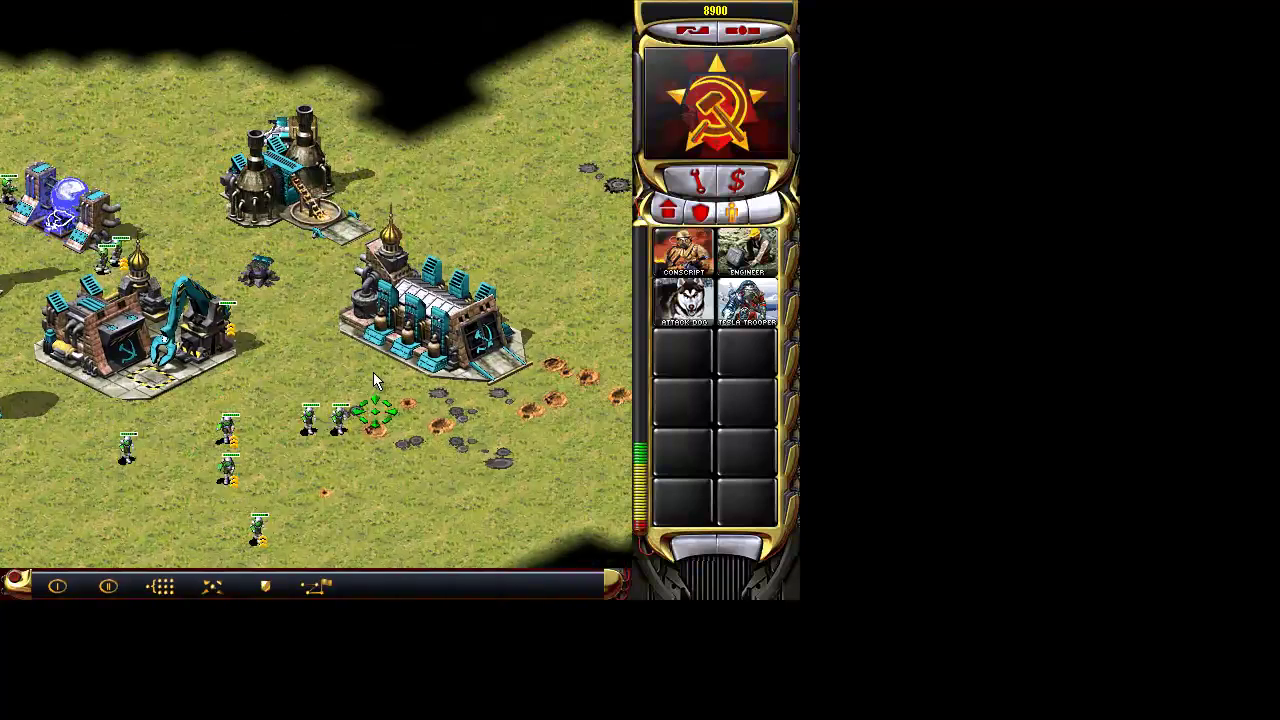
March the Tesla Trooper squad around the enemy base and back toward the radar tower
left_click(165, 54)
left_click(420, 138)
left_click(486, 187)
left_click(467, 277)
left_click(335, 447)
left_click(252, 402)
left_click(215, 444)
mouse_move(262, 405)
right_mouse_down()
mouse_move(345, 391)
mouse_move(268, 384)
right_mouse_up()
left_click(387, 357)
left_click(480, 270)
left_click(121, 320)
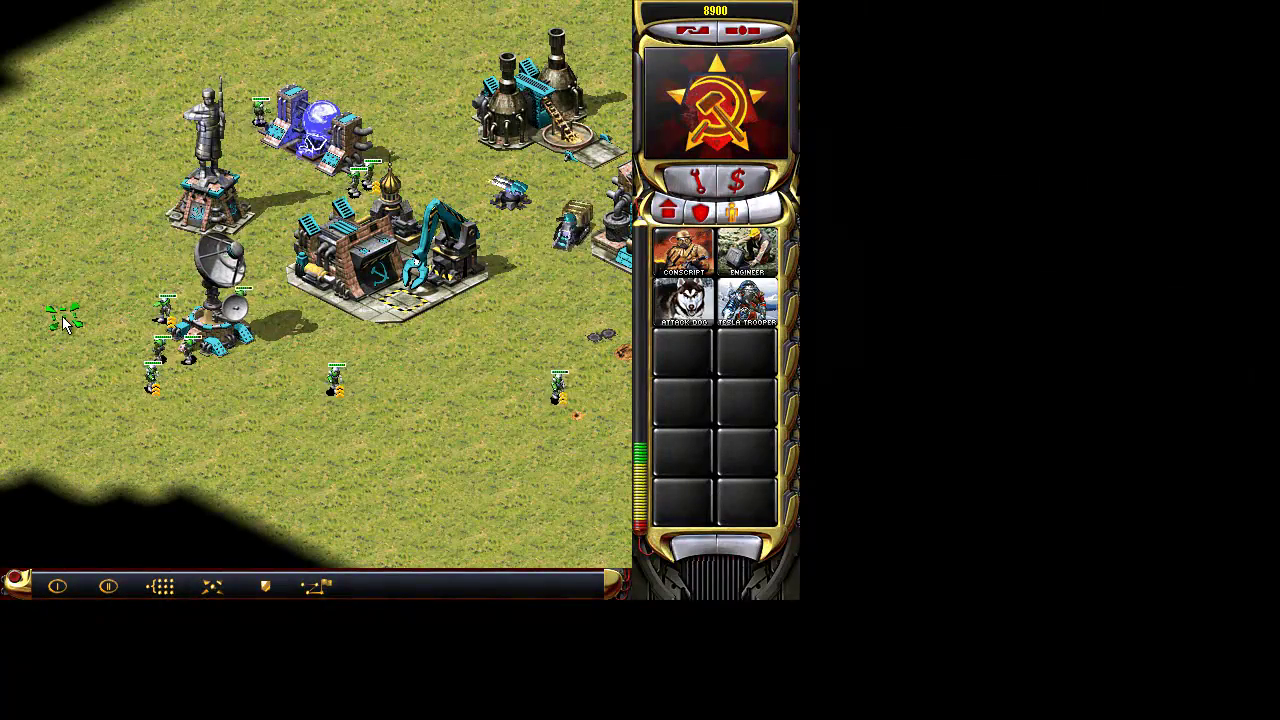
Bring the Tesla Troopers between the barracks and the construction yard and attack the enemy barracks
left_click(80, 136)
left_click(337, 437)
left_click(280, 198)
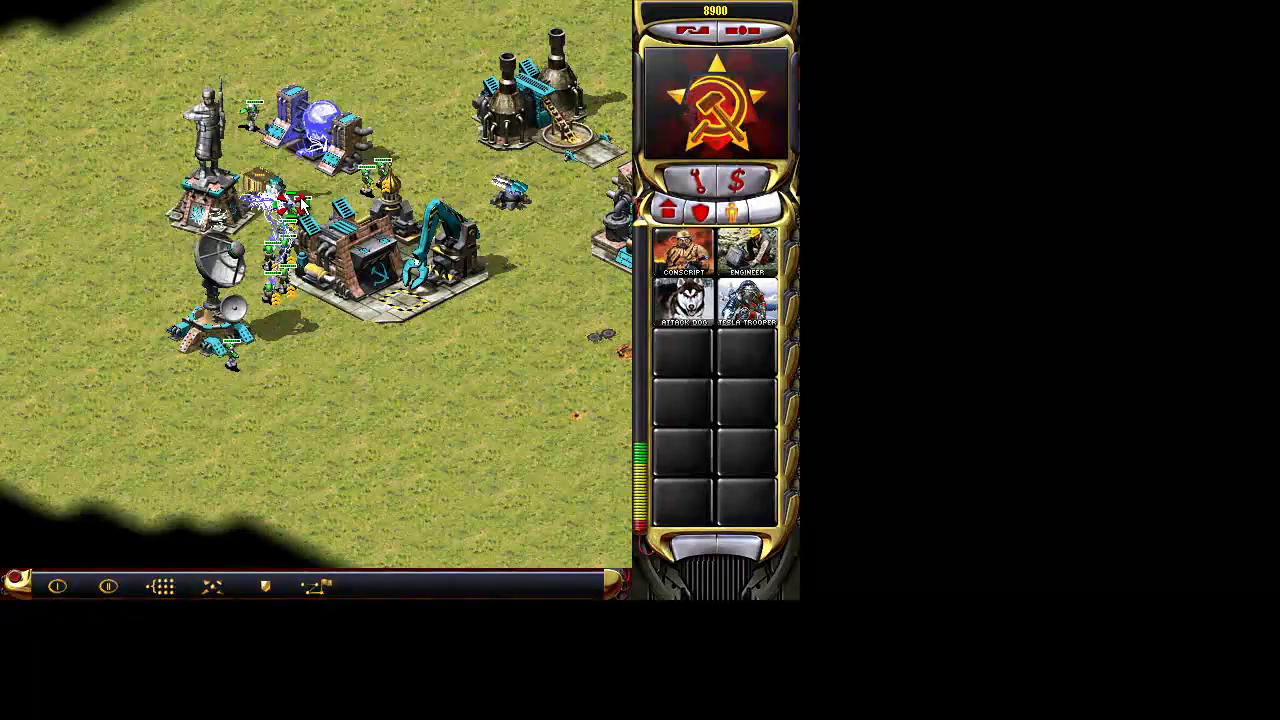
left_click(207, 208)
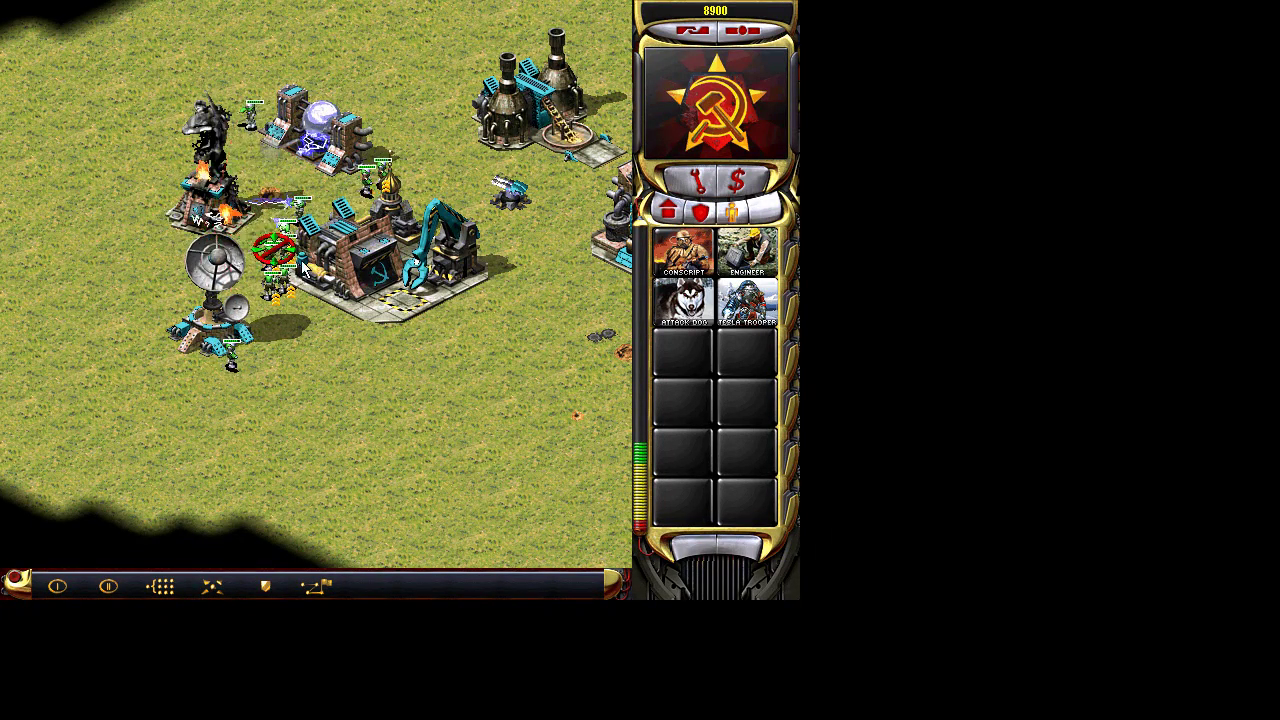
Attack the enemy construction yard and the enemy Tesla Reactor with the Tesla Trooper squad
left_click(393, 304)
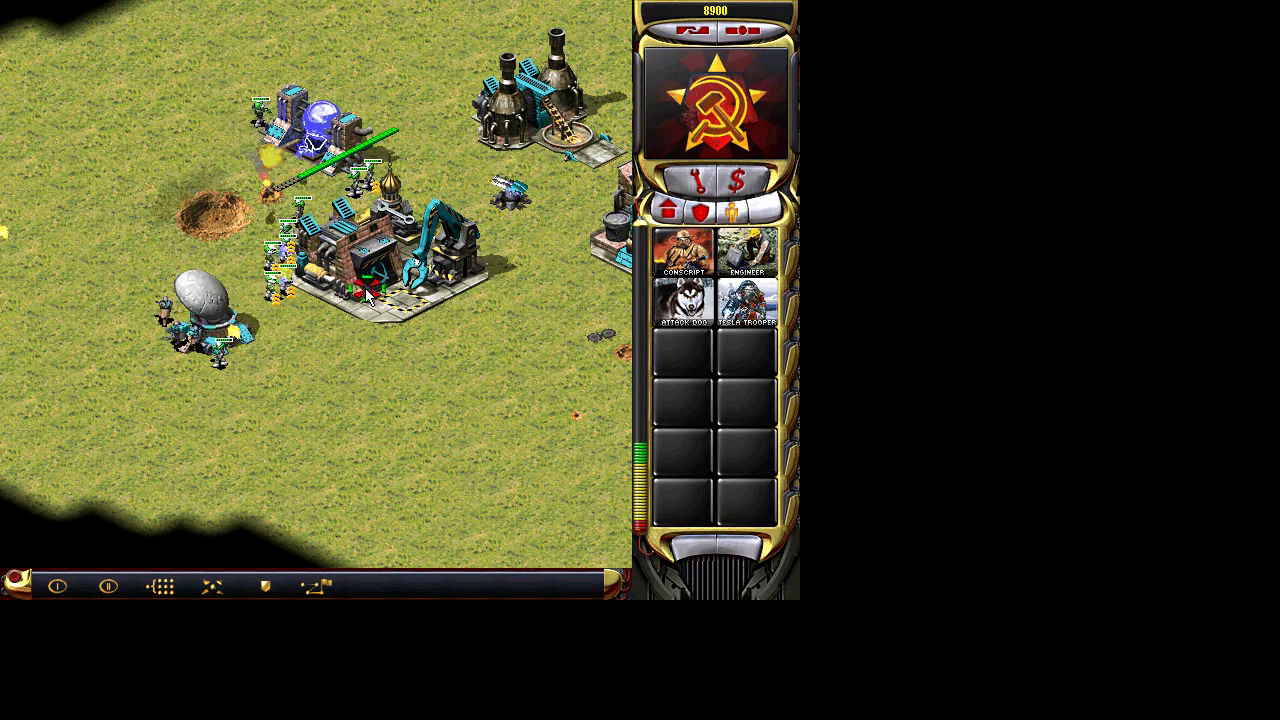
left_click(277, 329)
left_click(363, 286)
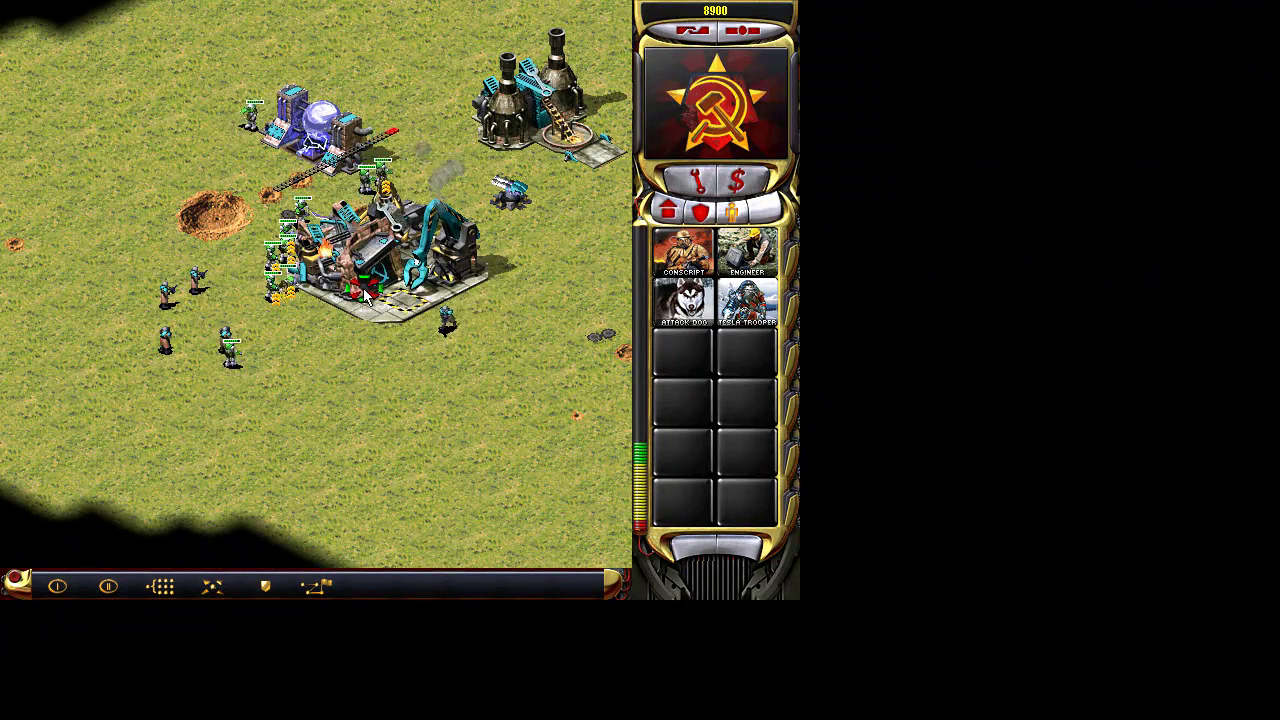
left_click(318, 166)
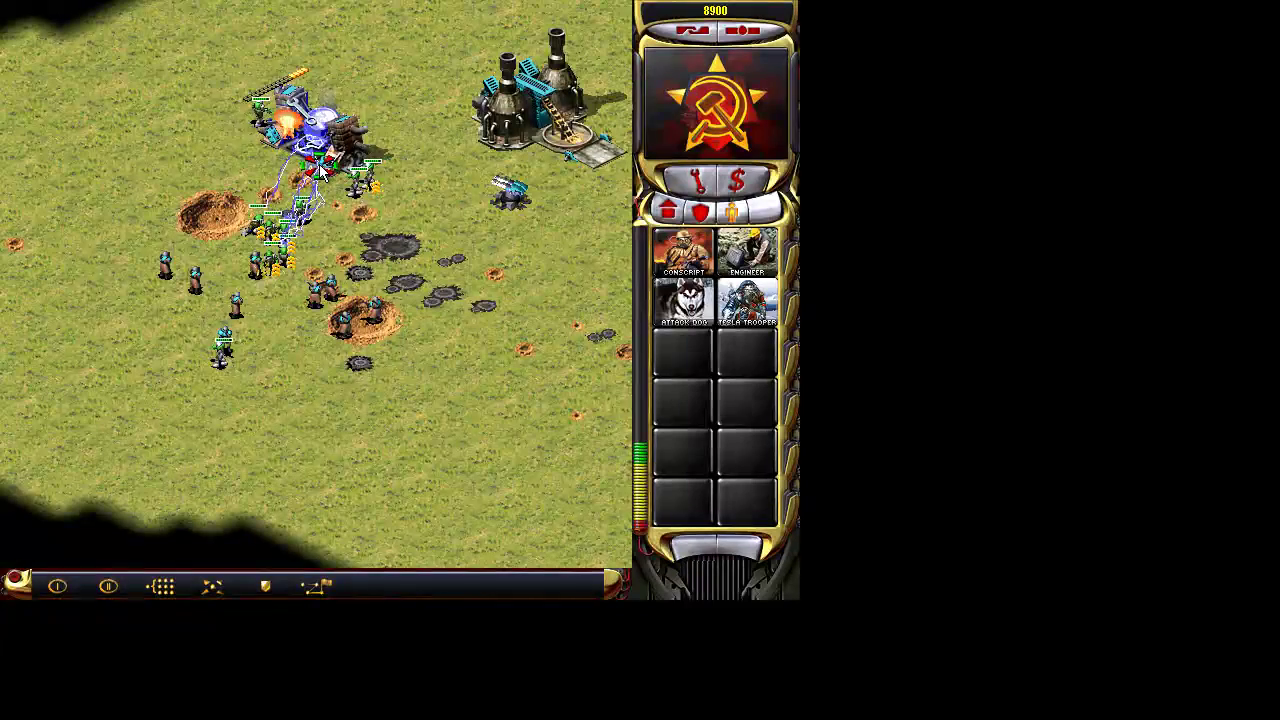
Target the remaining enemy infantry, gun emplacement and ore refinery with the Tesla Troopers
left_click(338, 330)
left_click(458, 192)
left_click(540, 117)
right_click_drag(335, 247, 460, 202)
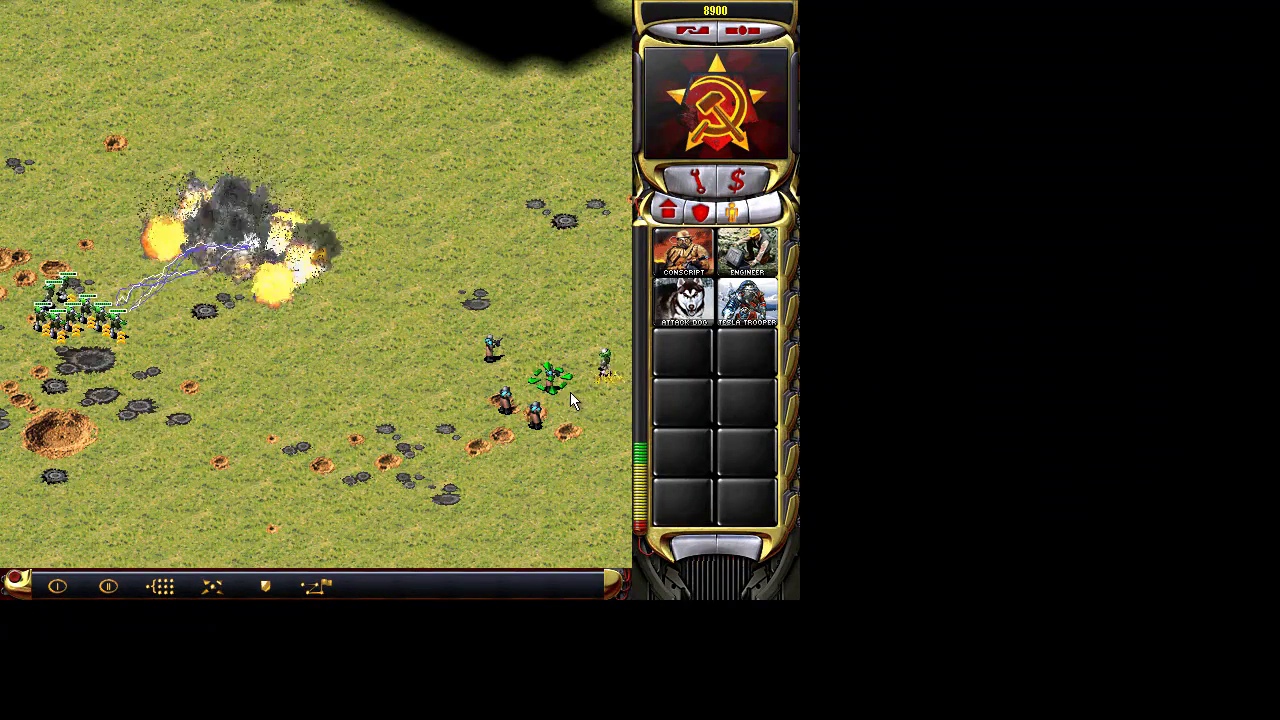
Send the Tesla Troopers after the last enemy infantry near the destroyed war factory to finish the battle
left_click(551, 384)
right_click_drag(364, 447, 476, 436)
left_click(197, 292)
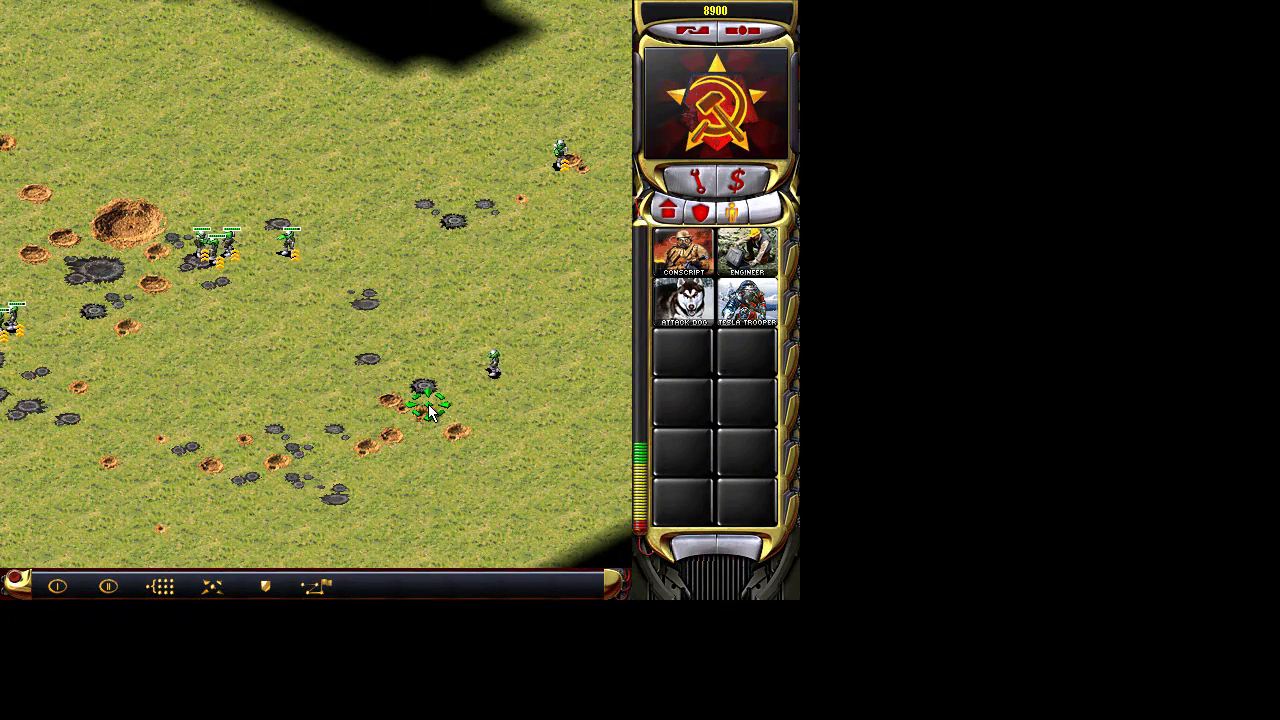
right_click_drag(425, 403, 280, 398)
left_click(353, 264)
left_click(452, 215)
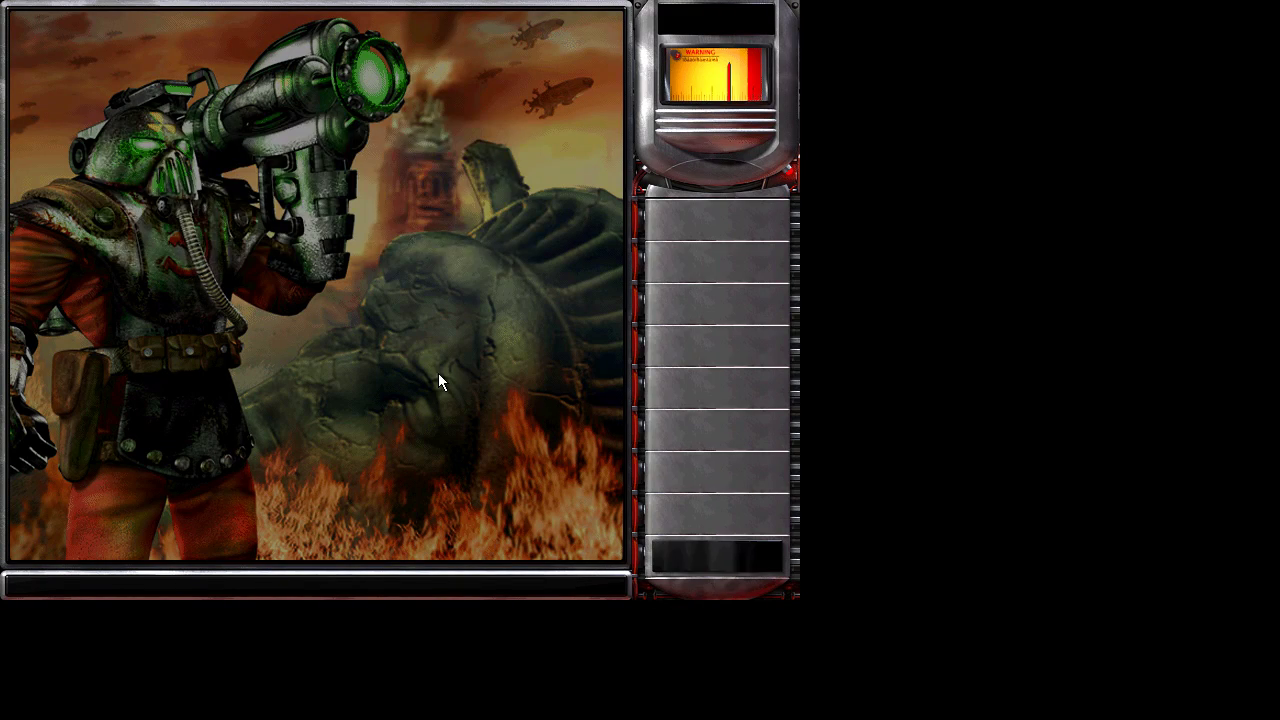
Leave the score screen and skirmish setup, exit the game and quit The First Decade launcher
left_click(707, 559)
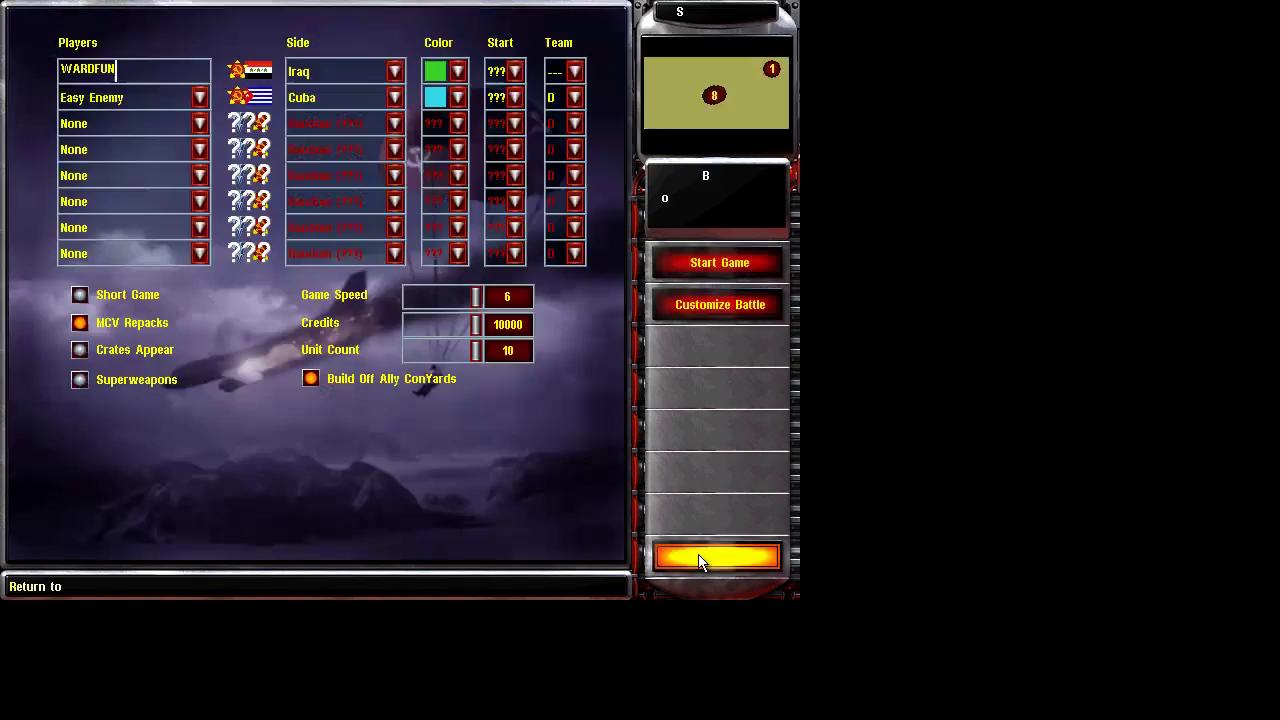
left_click(698, 561)
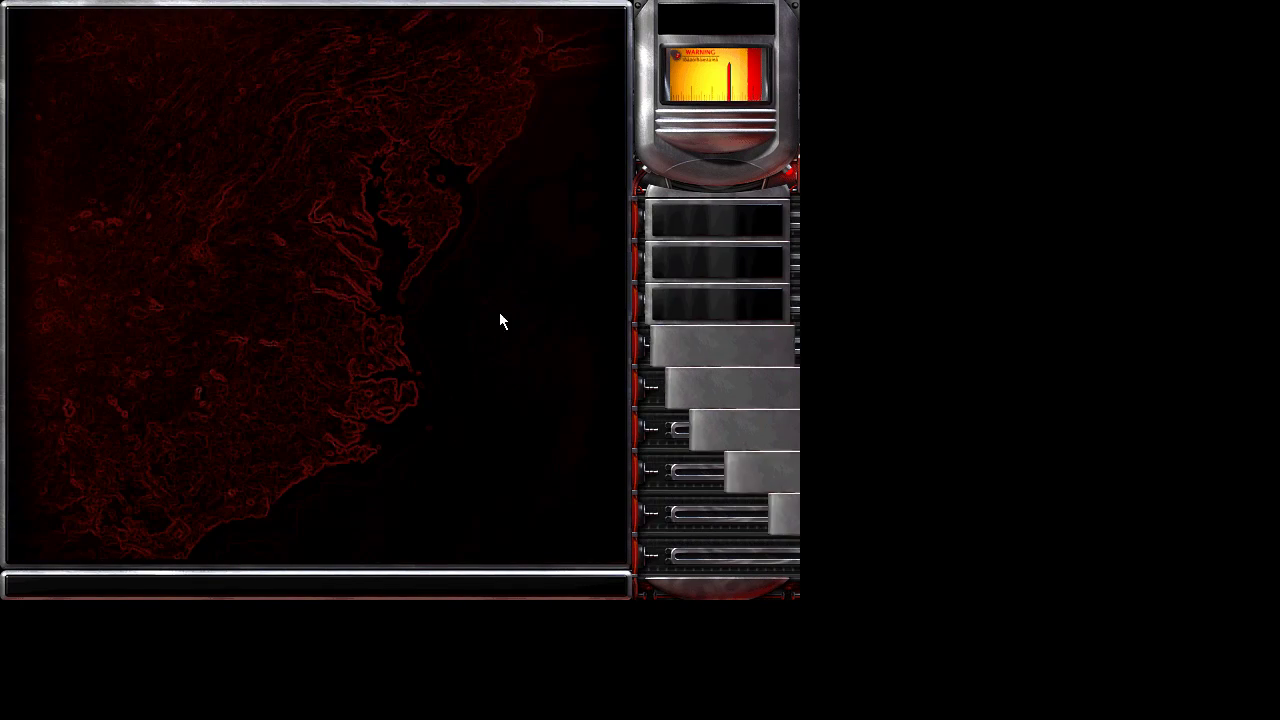
left_click(706, 543)
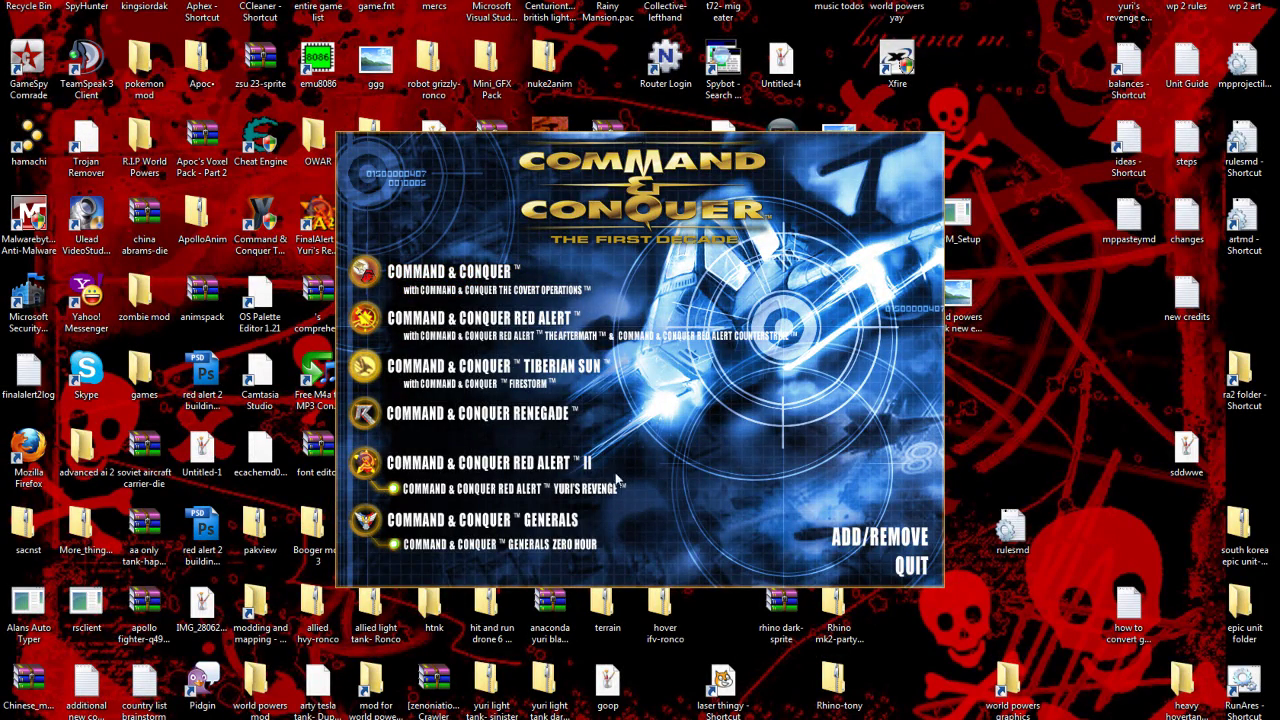
left_click(910, 568)
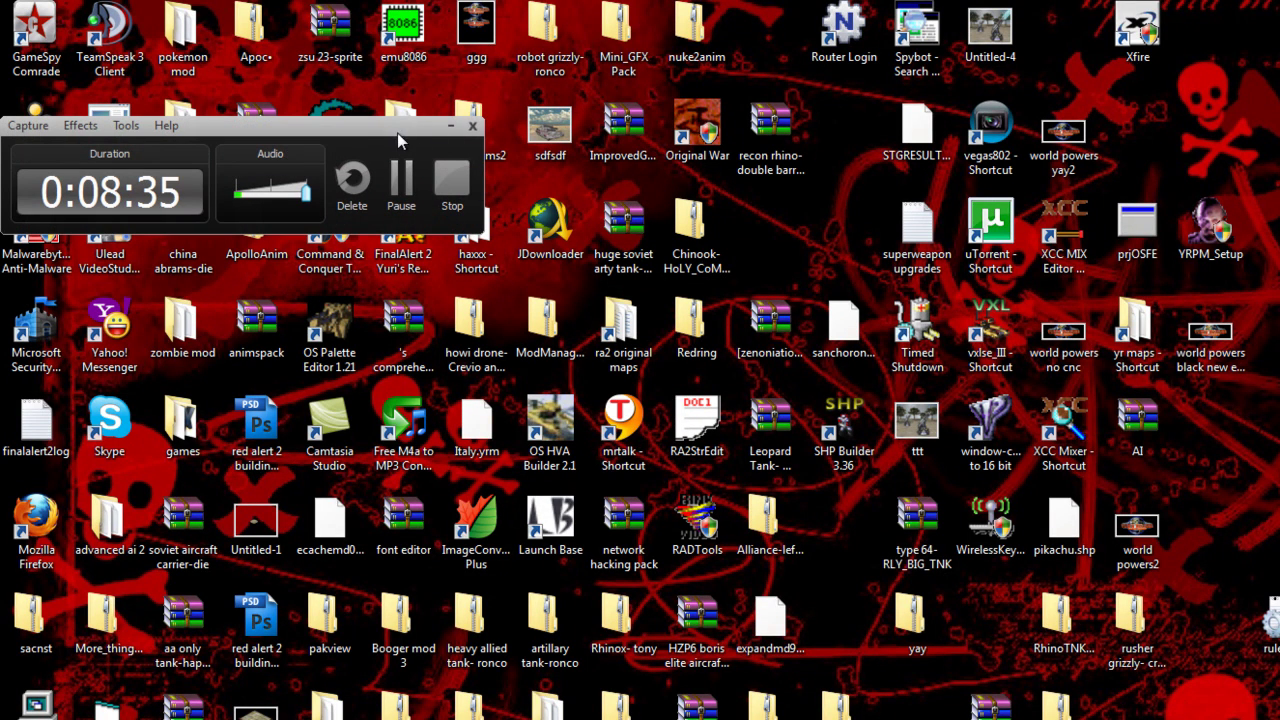
left_click_drag(379, 122, 897, 170)
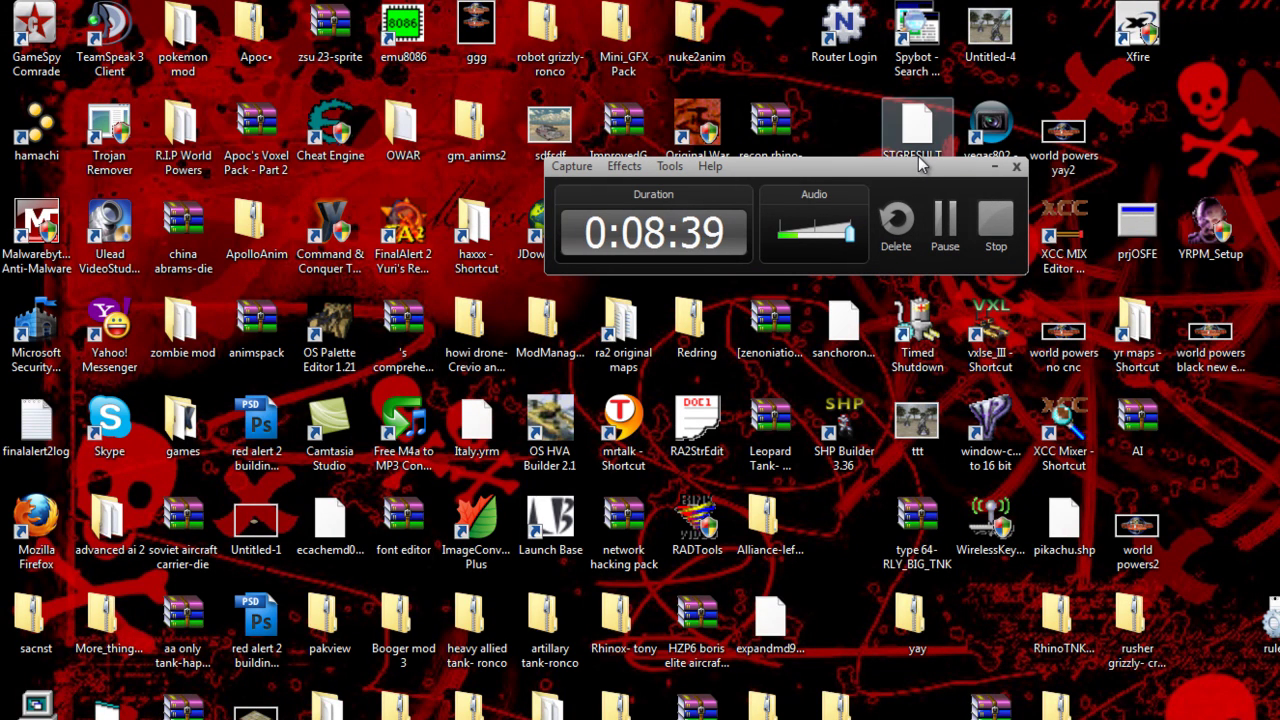